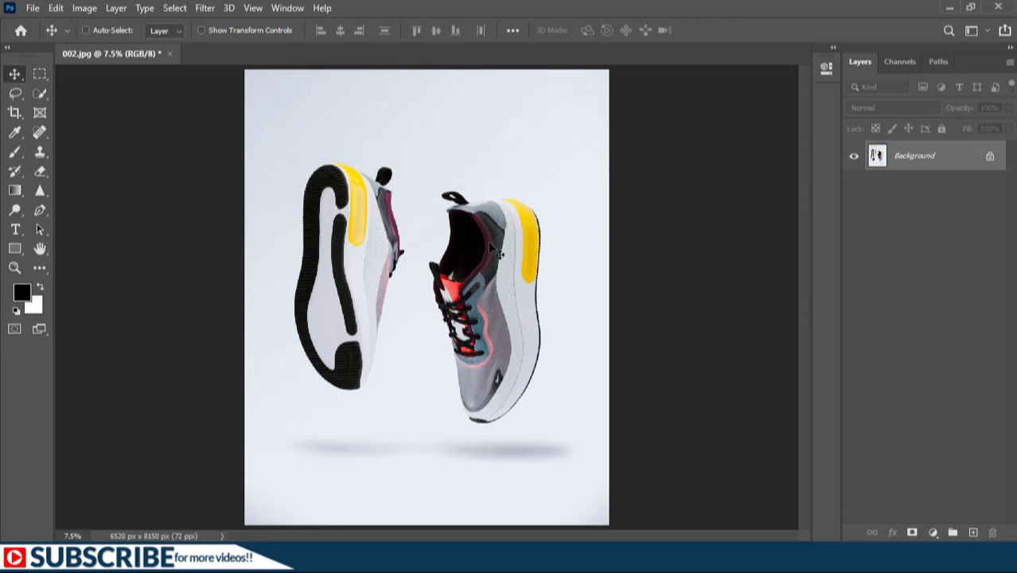
# - Select the right-hand sneaker with the Object Selection Tool in Rectangle mode
pyautogui.click(39, 91)
pyautogui.click(87, 96)
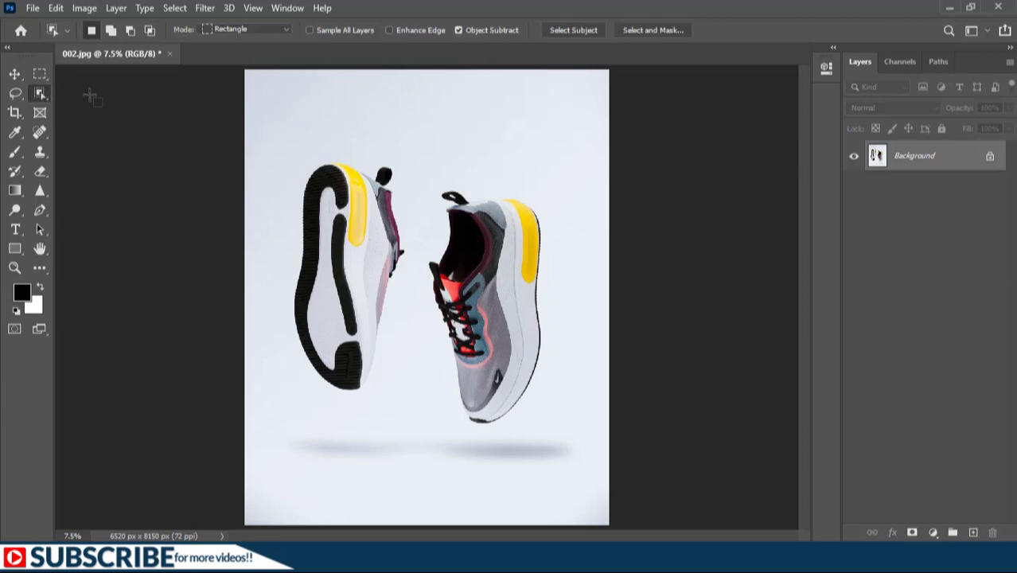
pyautogui.click(242, 28)
pyautogui.click(242, 29)
pyautogui.moveTo(423, 182); pyautogui.dragTo(555, 427)
# - Switch to the Move tool and pan up to bring the shoe's top into view
pyautogui.press('v')
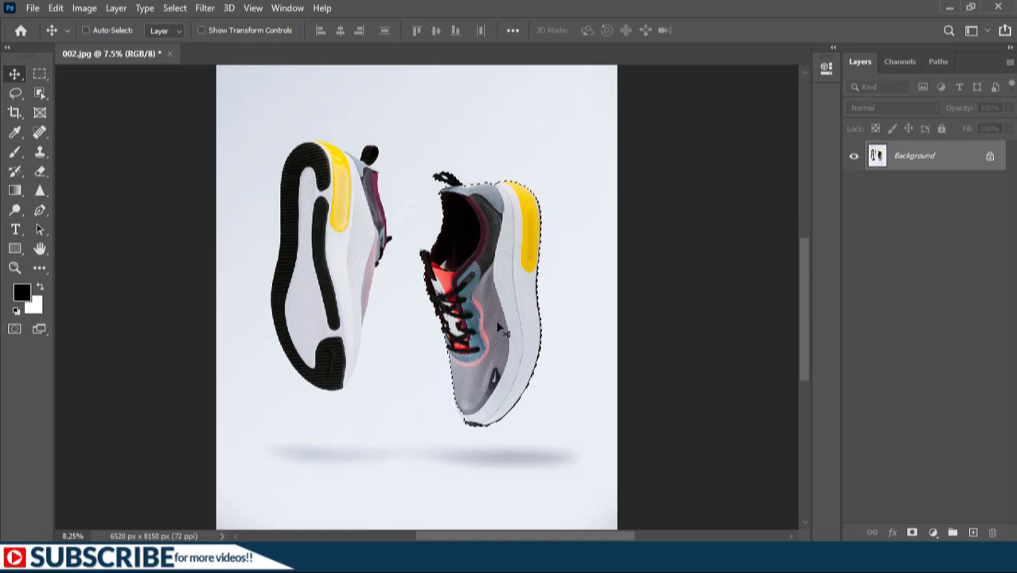
pyautogui.scroll(3, 496, 320)
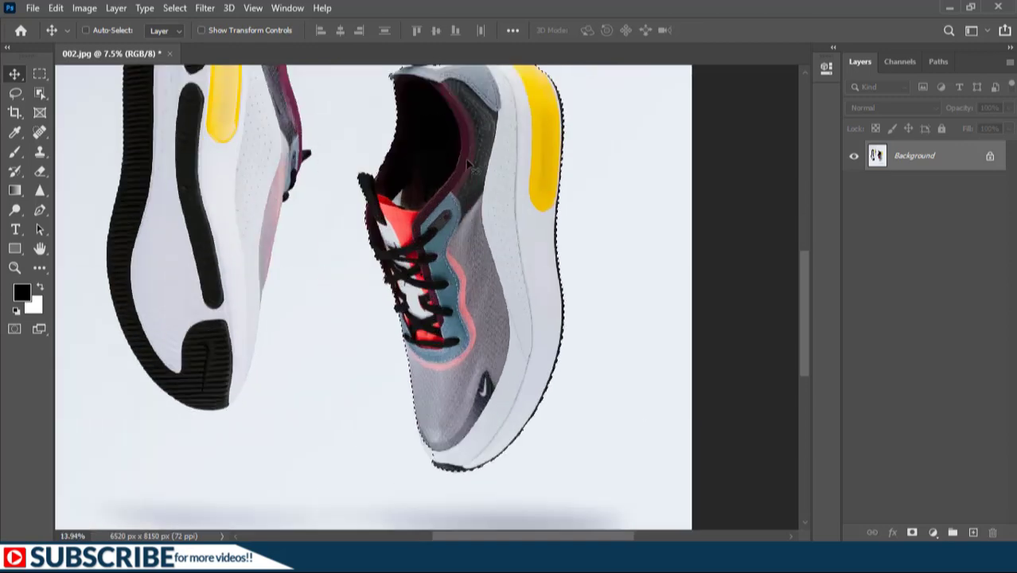
pyautogui.scroll(2, 356, 195)
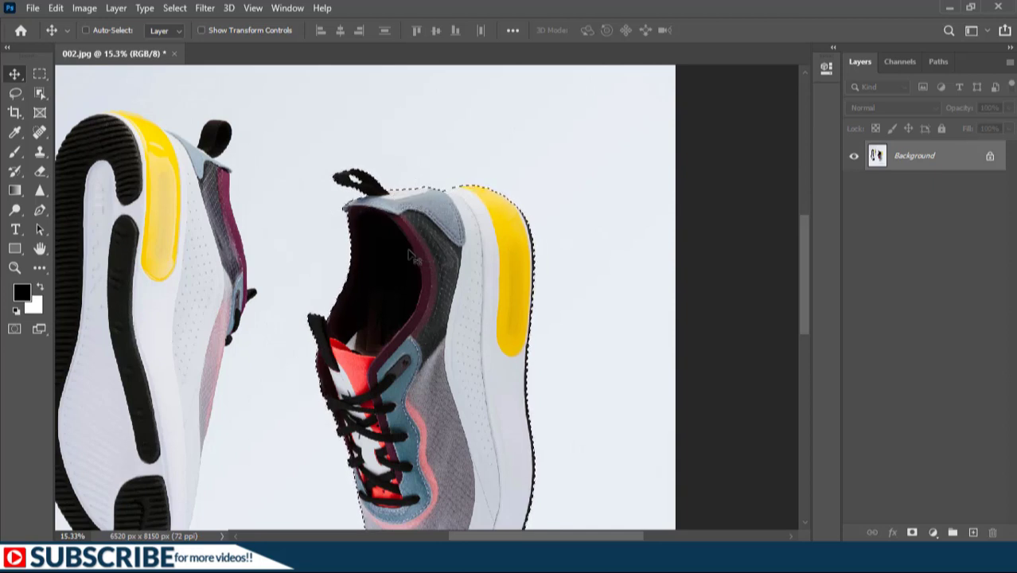
pyautogui.moveTo(406, 317); pyautogui.dragTo(373, 258)
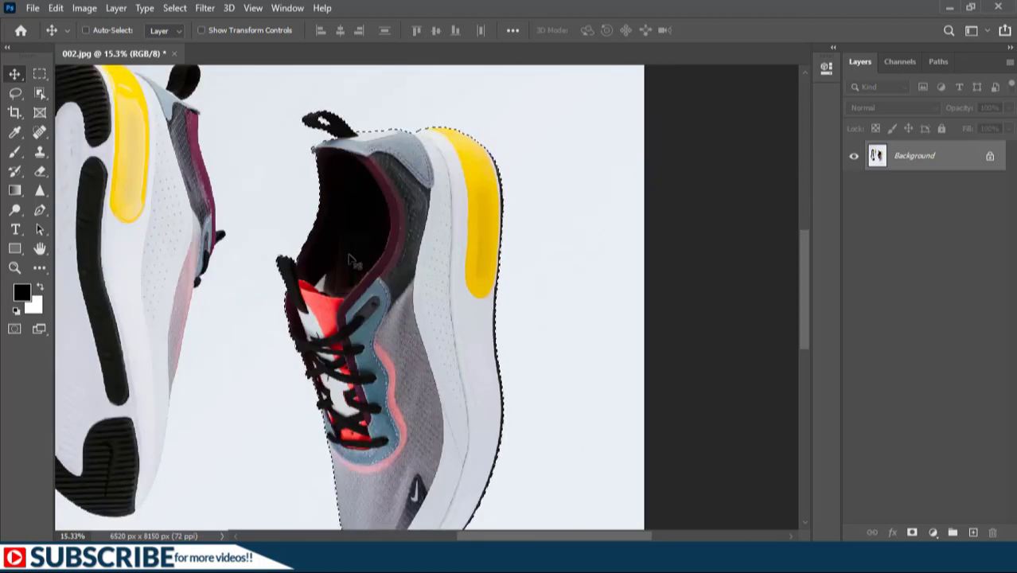
# - Contract the shoe selection by 1 pixel
pyautogui.click(169, 8)
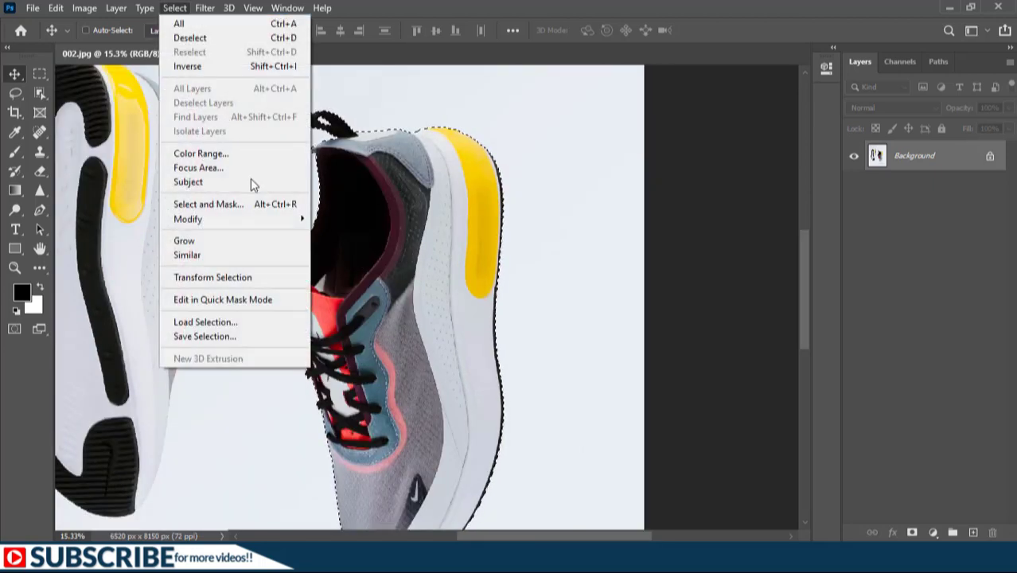
pyautogui.moveTo(251, 223)
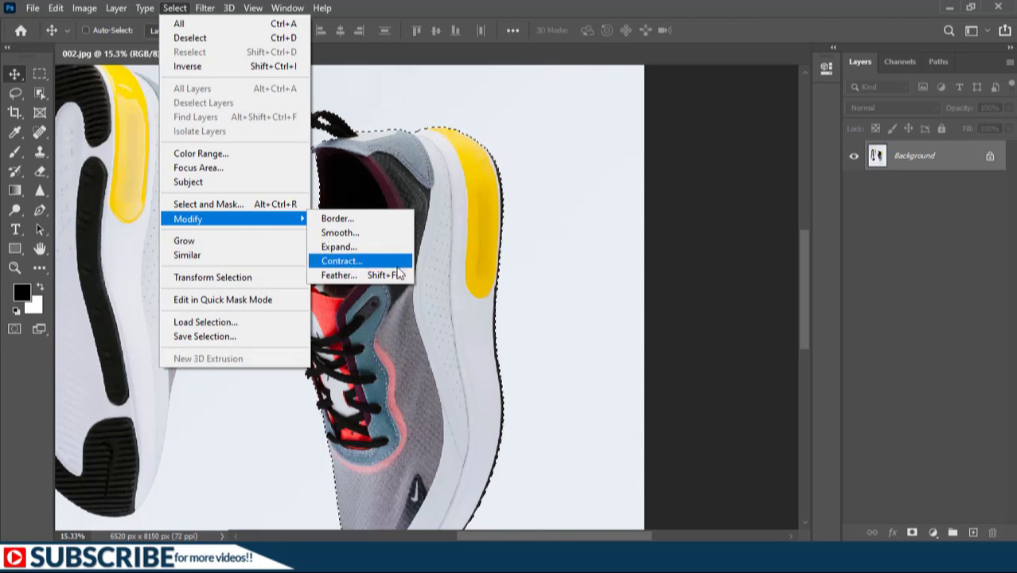
pyautogui.click(365, 261)
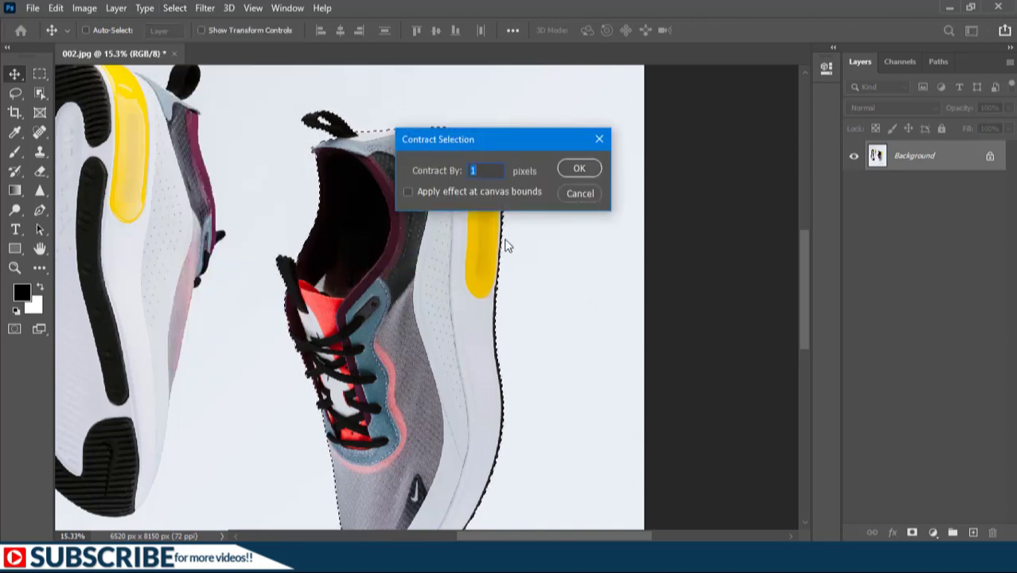
pyautogui.click(569, 171)
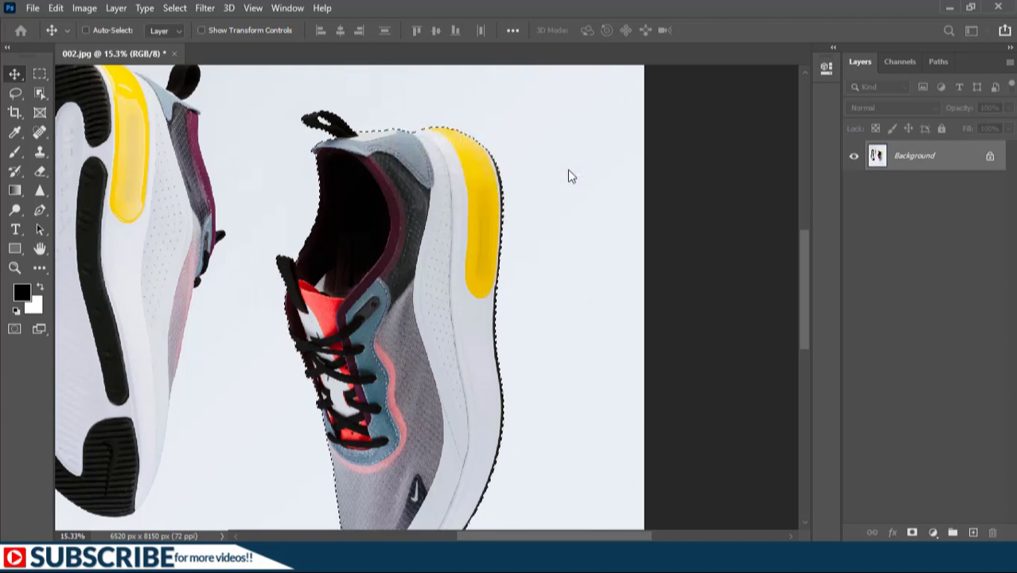
# - Feather the selection by 0.8 pixels and add a layer mask hiding all but the shoe
pyautogui.click(175, 9)
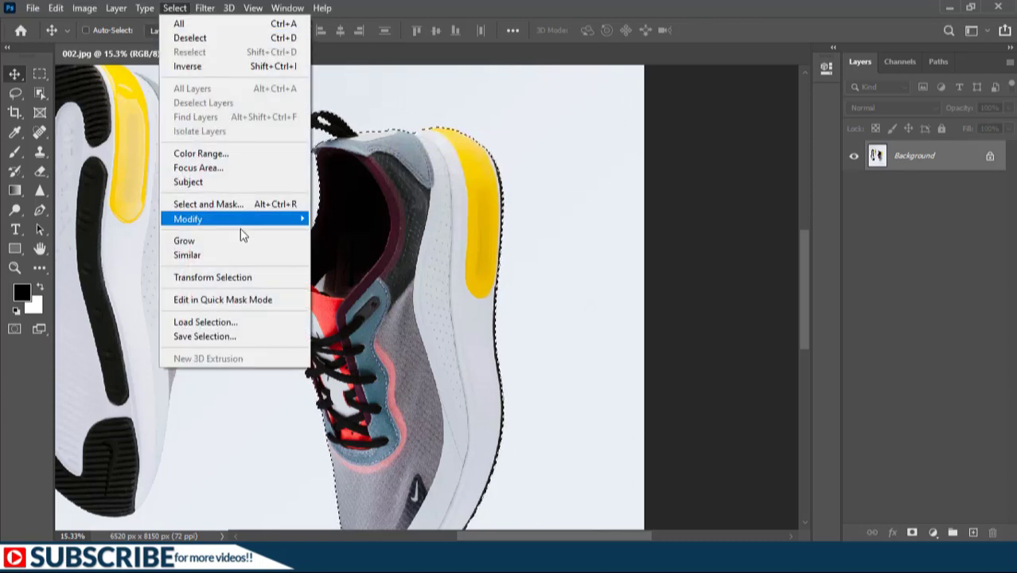
pyautogui.moveTo(305, 219)
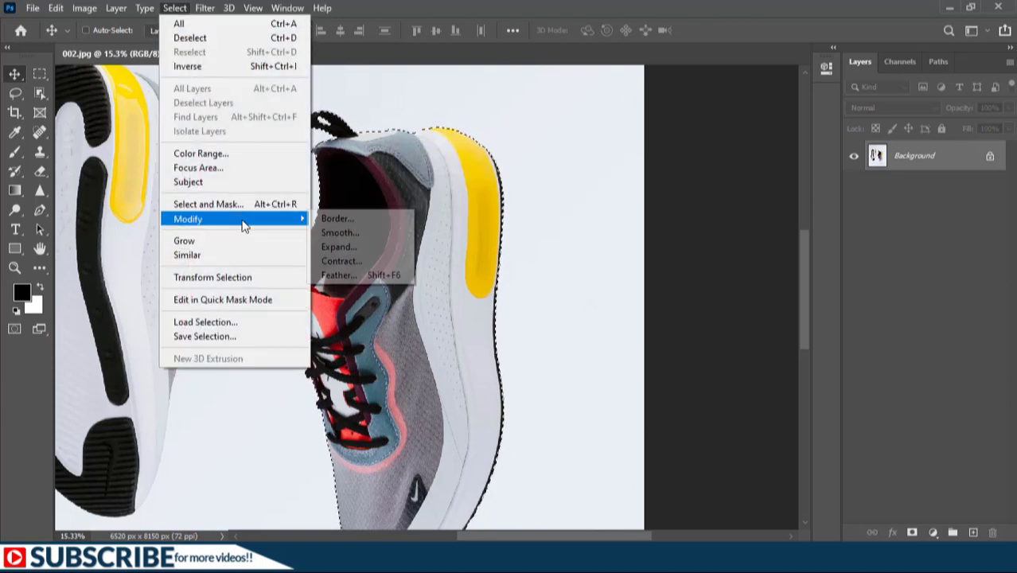
pyautogui.click(343, 276)
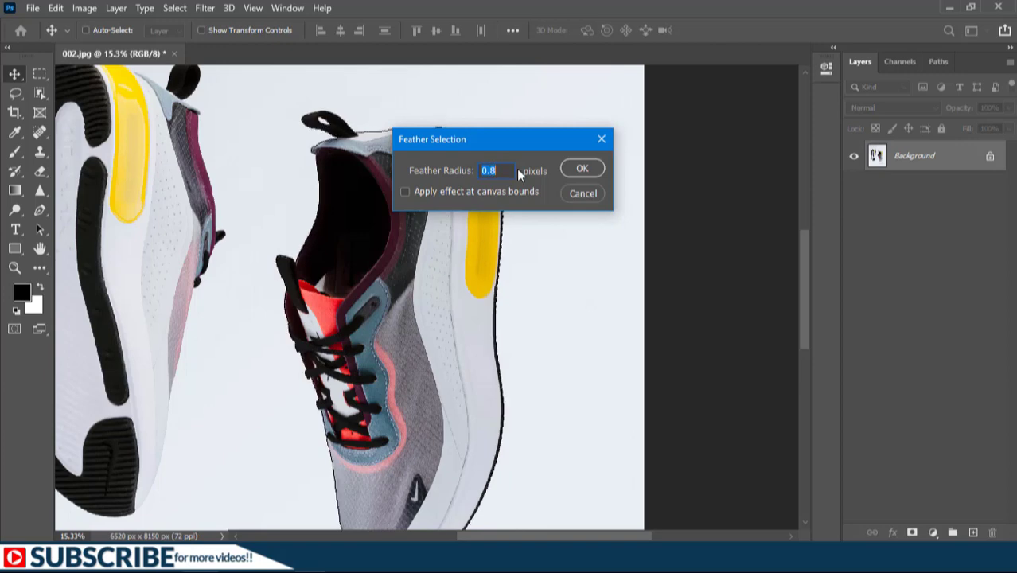
pyautogui.click(580, 169)
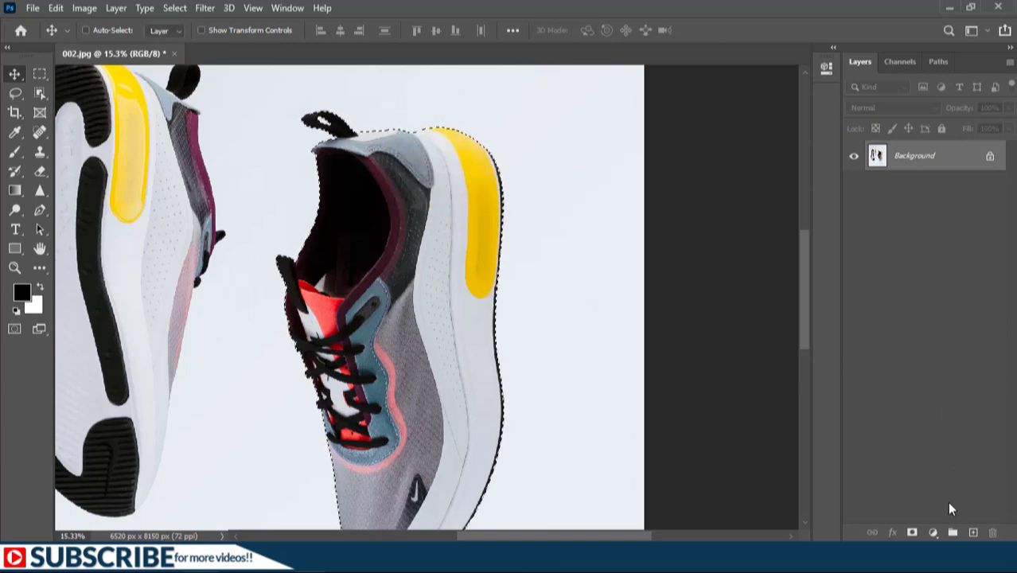
pyautogui.click(913, 532)
# - Fit the image on screen and convert the masked shoe layer into a smart object
pyautogui.hotkey('ctrl', '0')
pyautogui.rightClick(947, 156)
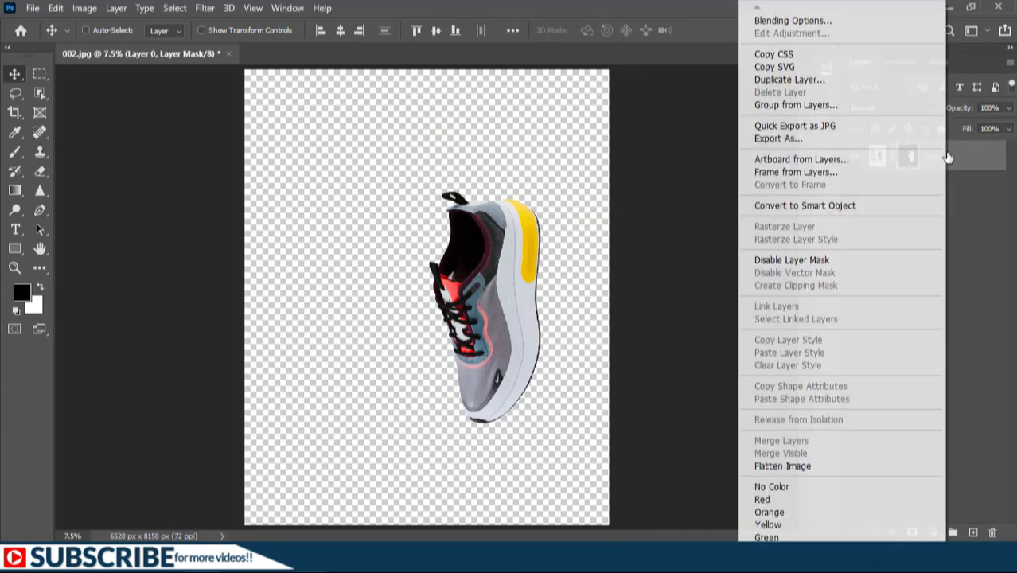
pyautogui.click(822, 207)
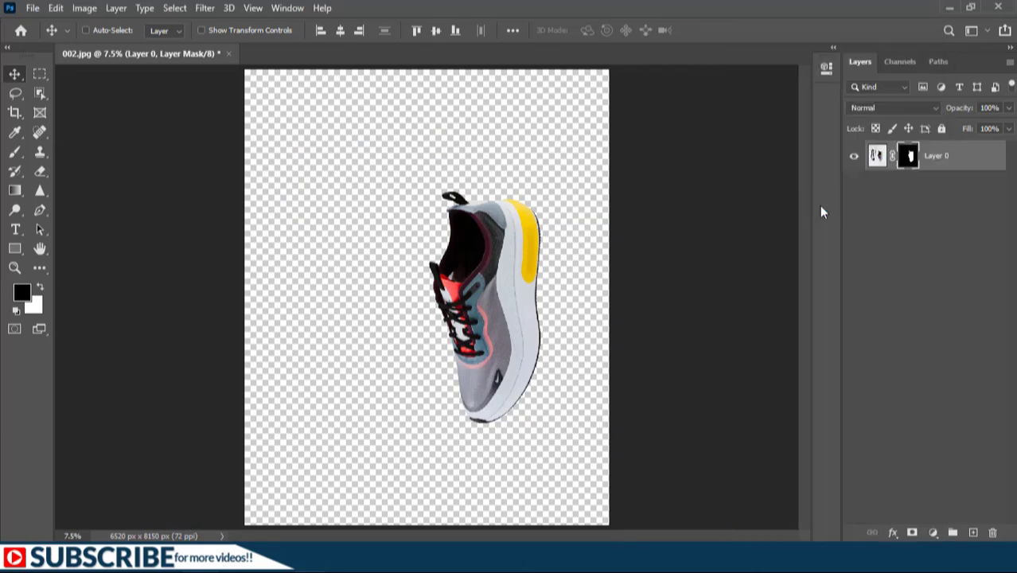
# - Create a new 1080 × 1350 px document at 300 ppi
pyautogui.click(29, 10)
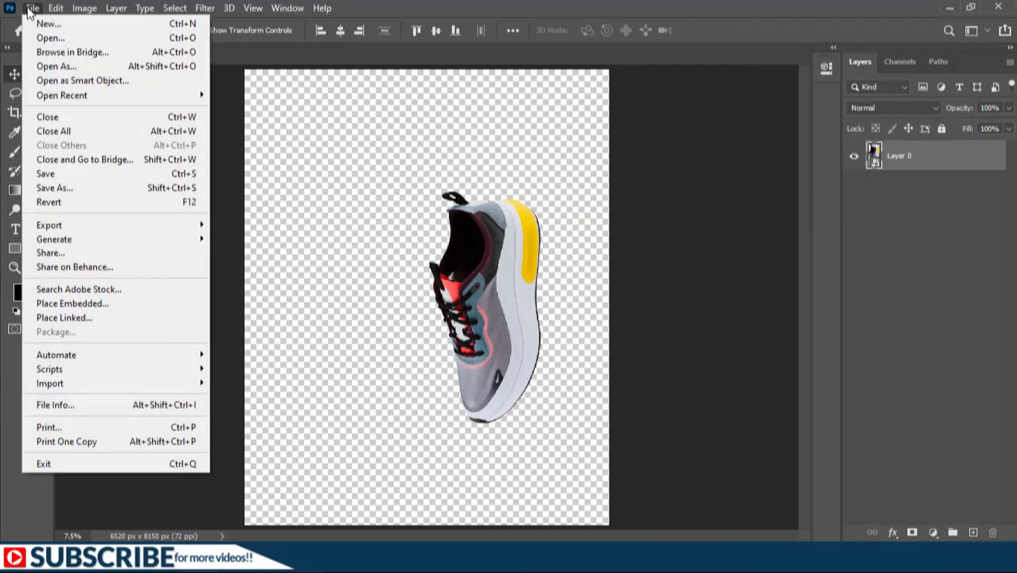
pyautogui.click(36, 19)
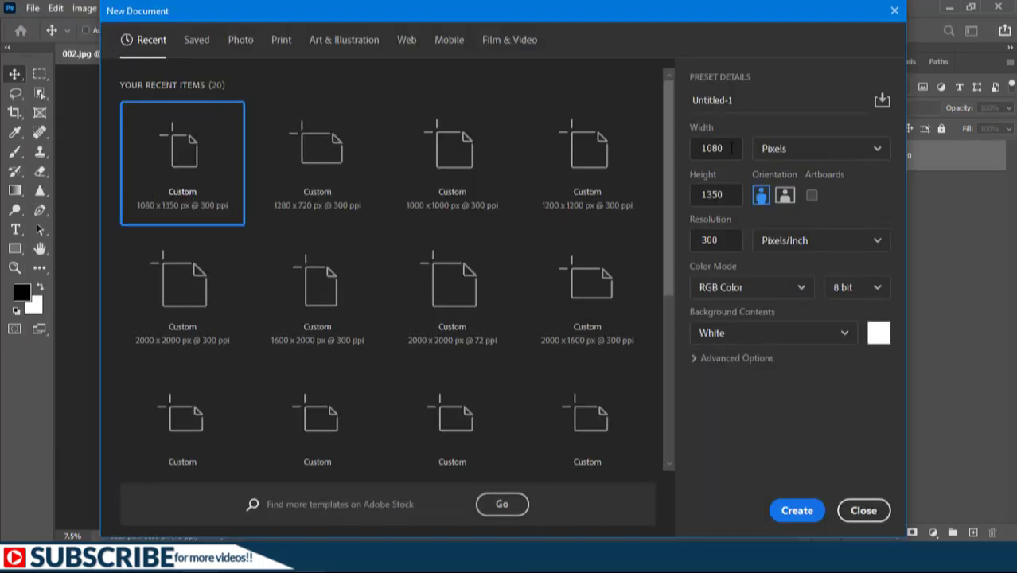
pyautogui.click(797, 510)
pyautogui.click(150, 53)
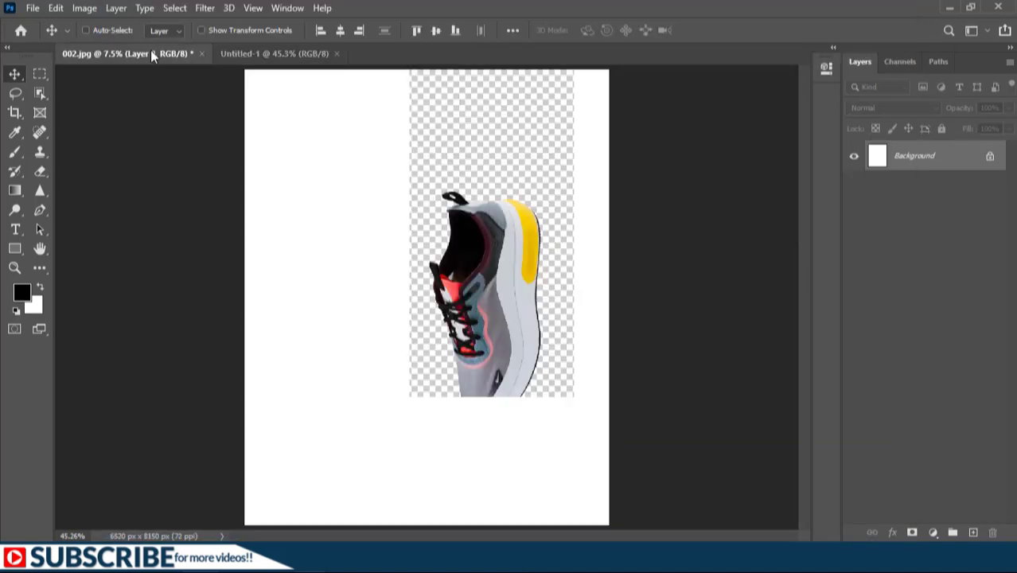
# - Drag the cut-out shoe into Untitled-1 and flip it horizontally
pyautogui.moveTo(497, 340); pyautogui.dragTo(405, 288)
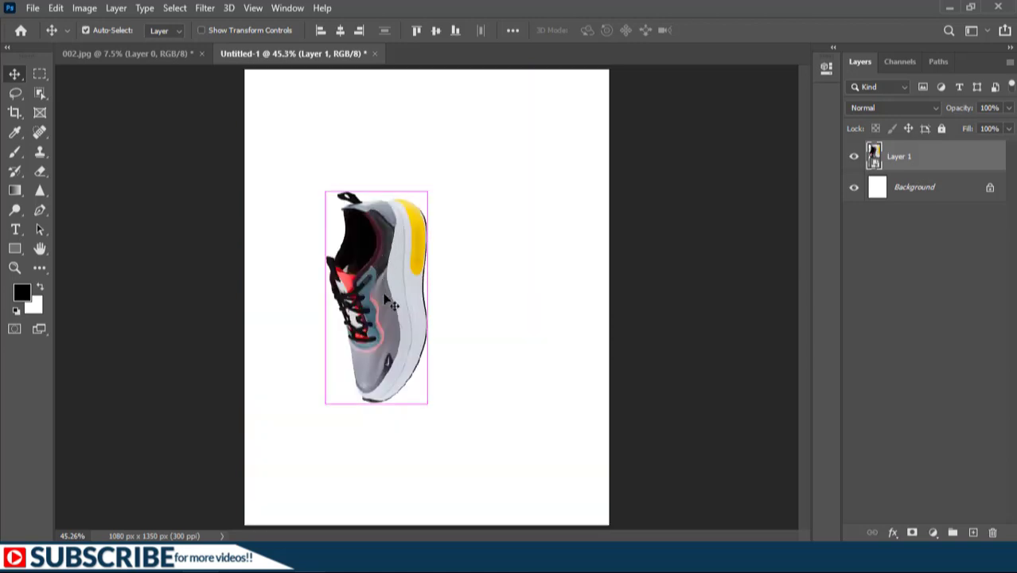
pyautogui.hotkey('ctrl', 't')
pyautogui.rightClick(404, 279)
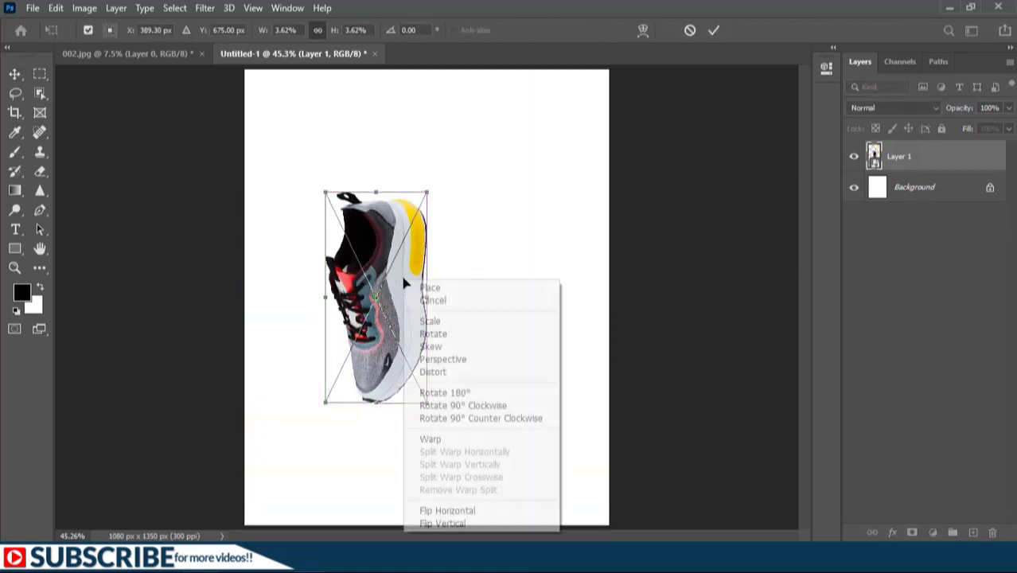
pyautogui.click(452, 510)
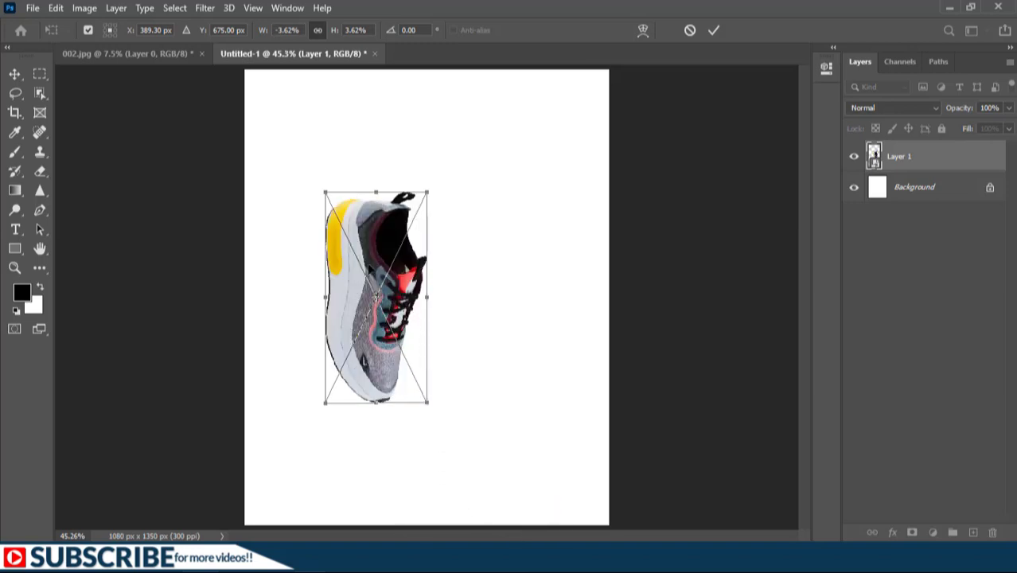
# - Scale the shoe to 5% width, rotate it to 128.88°, and commit the transform
pyautogui.moveTo(430, 172); pyautogui.dragTo(398, 150)
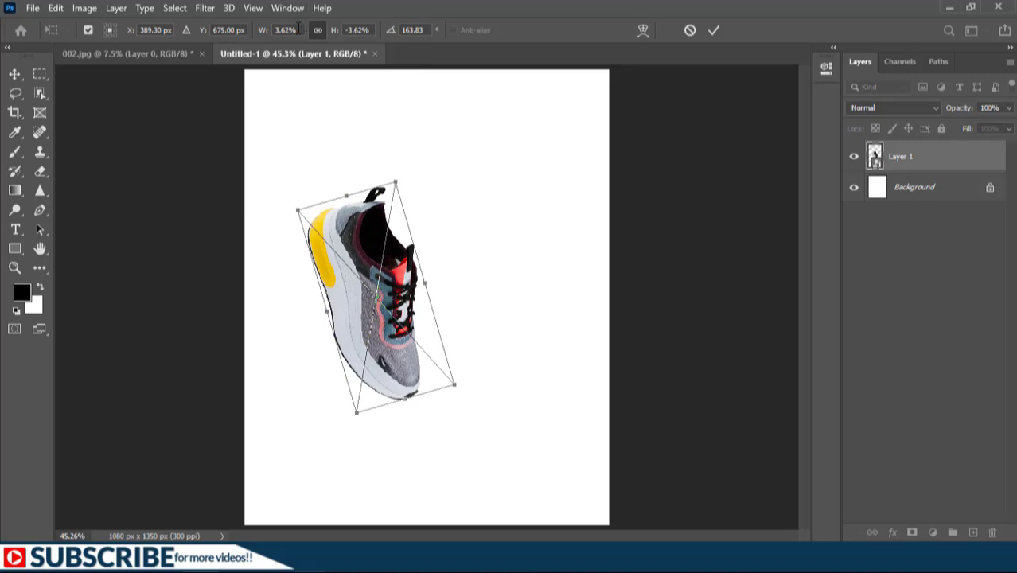
pyautogui.moveTo(288, 30); pyautogui.dragTo(272, 30)
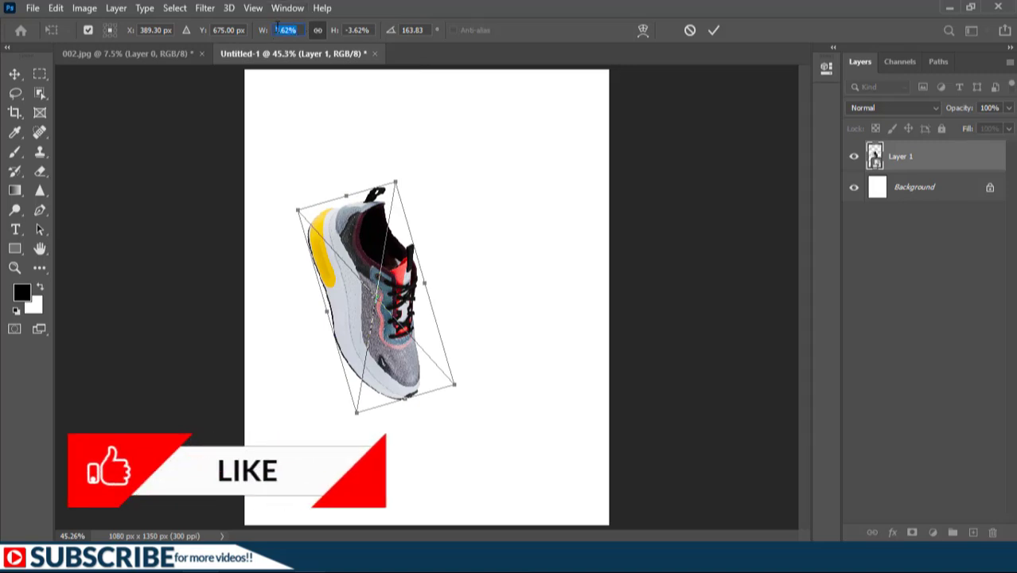
pyautogui.write('5.10')
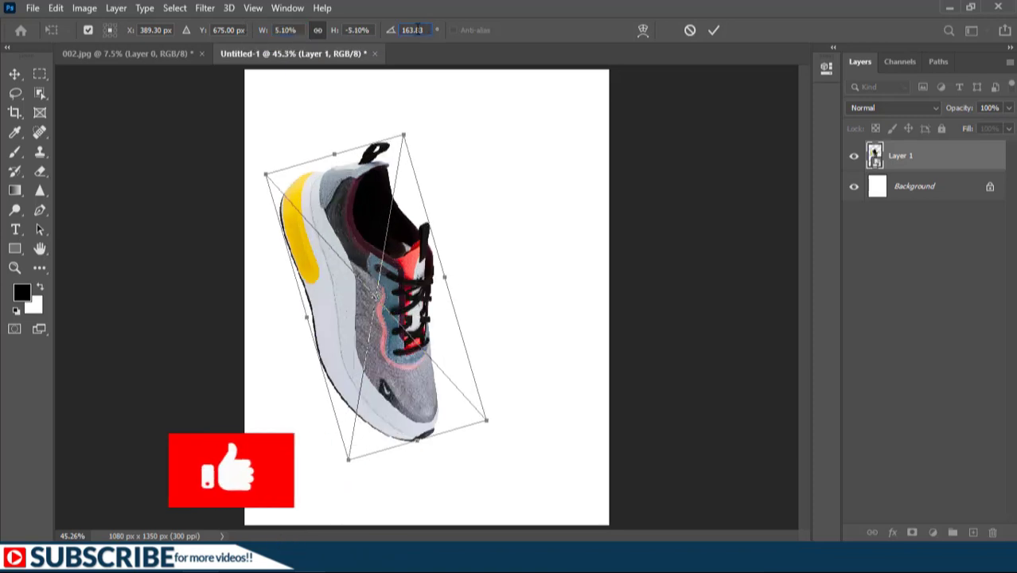
pyautogui.click(392, 30)
pyautogui.write('1')
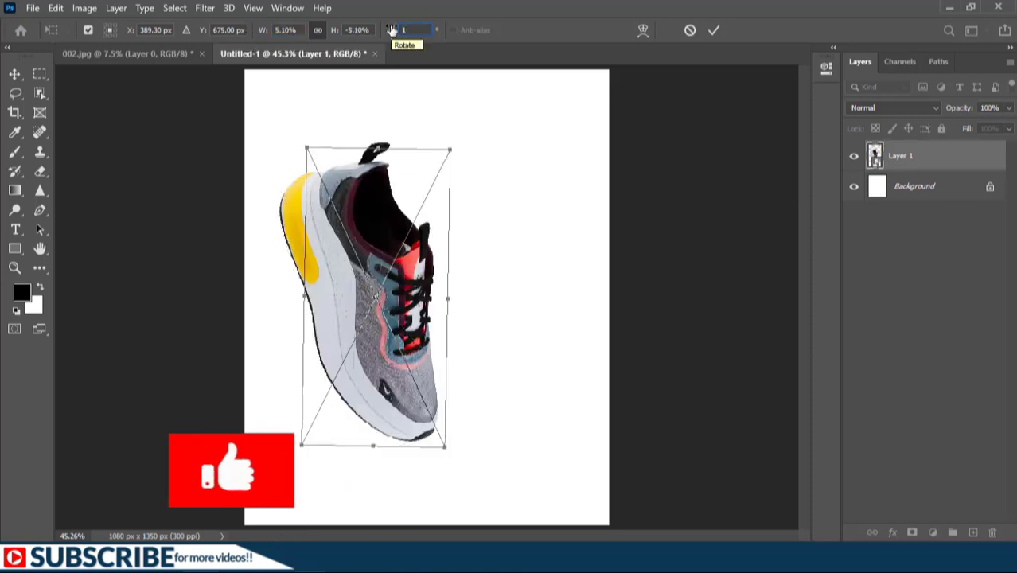
pyautogui.write('28.88')
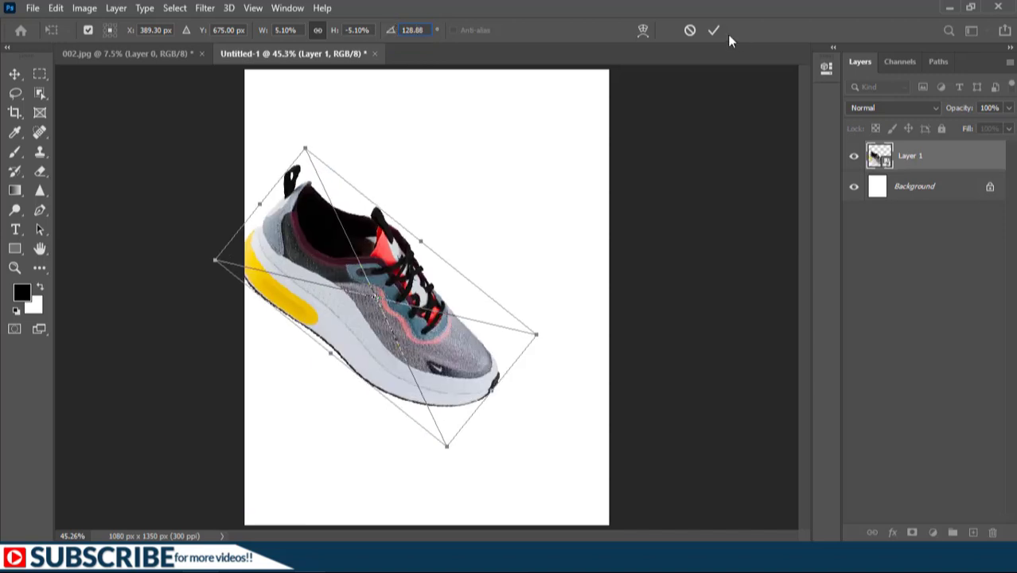
pyautogui.click(716, 29)
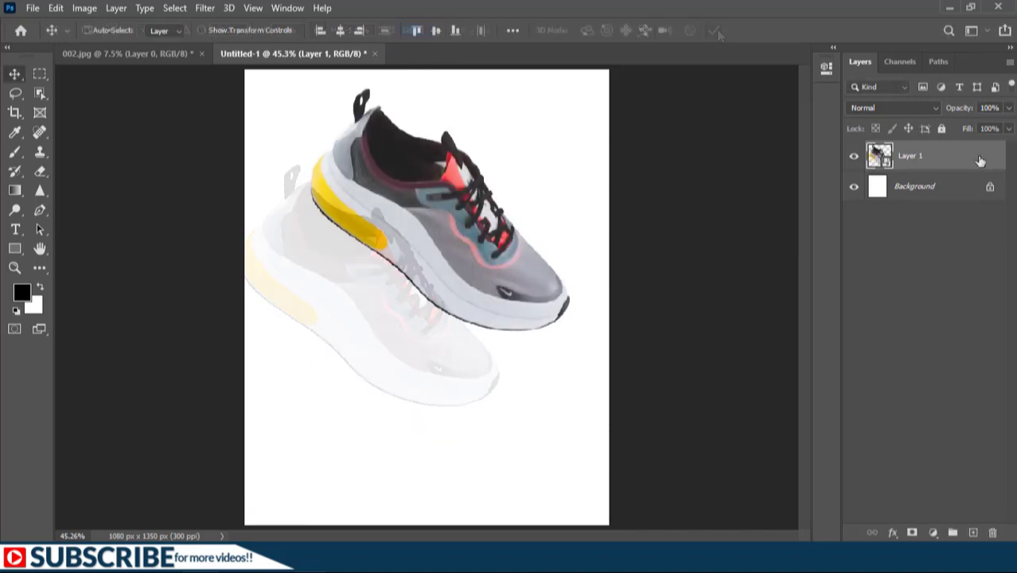
# - Rename Layer 1 to Shoe and delete the unlocked white Background layer
pyautogui.doubleClick(912, 157)
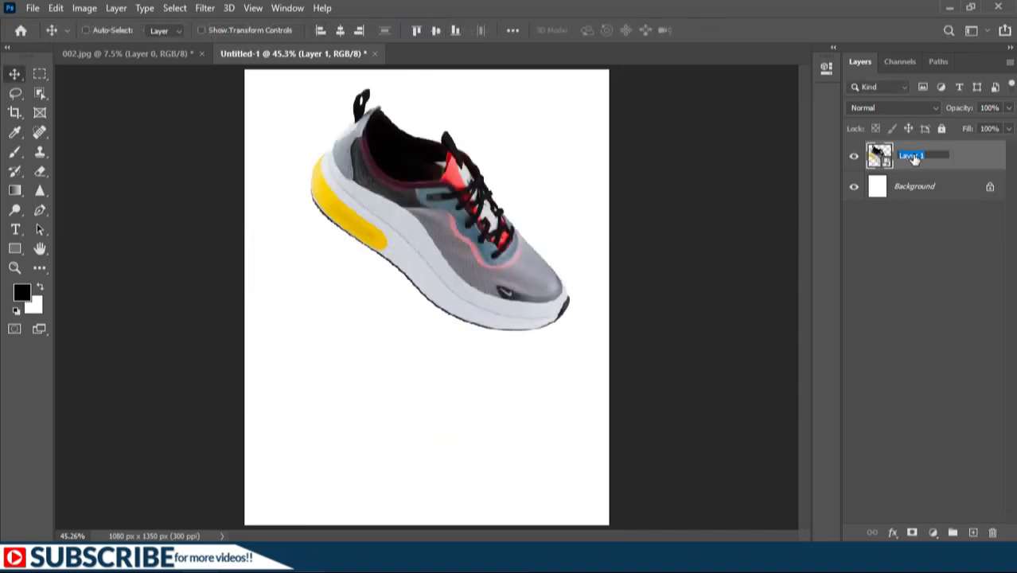
pyautogui.write('Shoe')
pyautogui.press('Return')
pyautogui.click(932, 189)
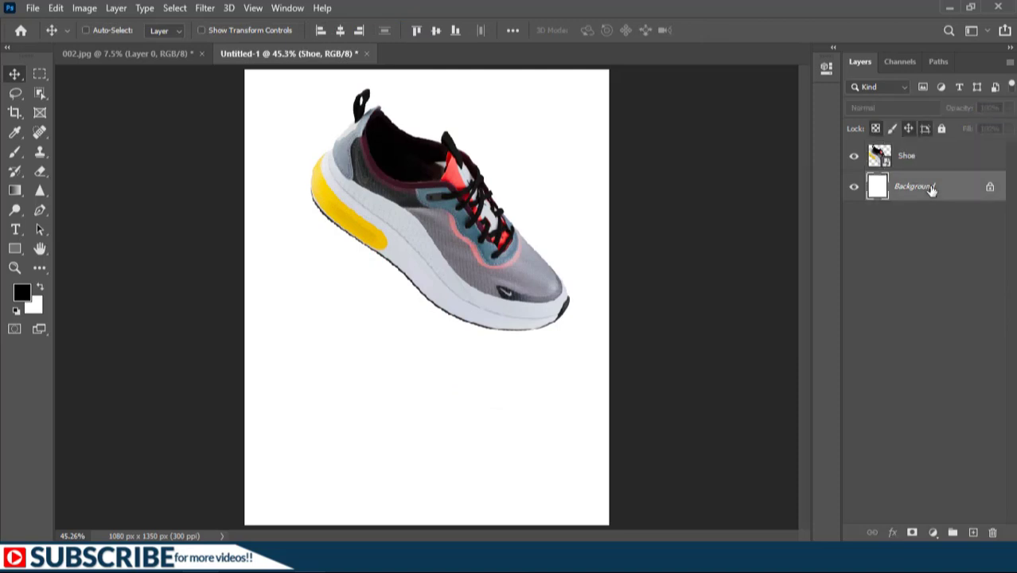
pyautogui.click(990, 188)
pyautogui.moveTo(972, 193); pyautogui.dragTo(994, 533)
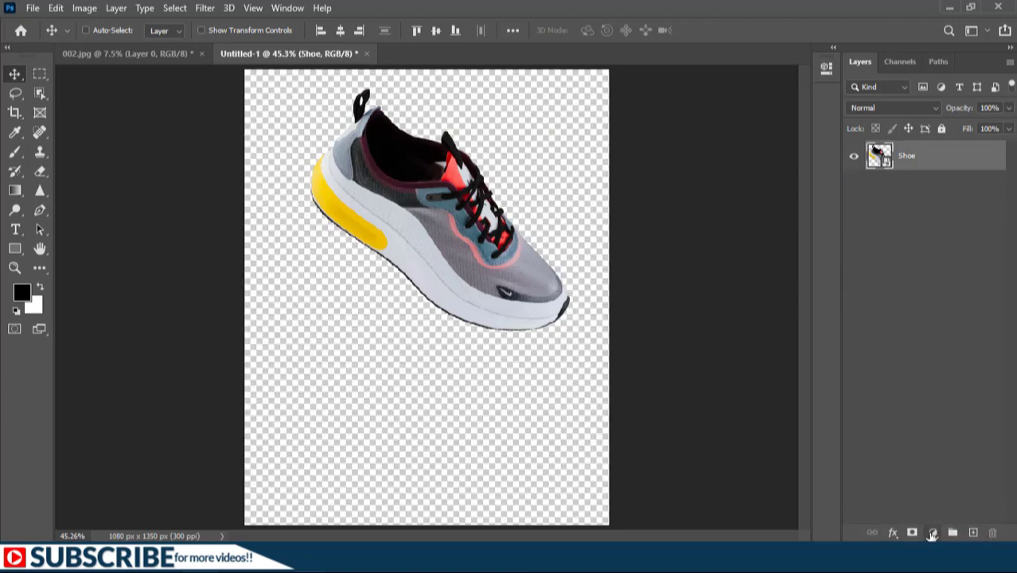
# - Add a blue-preset Gradient Fill layer beneath Shoe and remove its mask
pyautogui.click(933, 533)
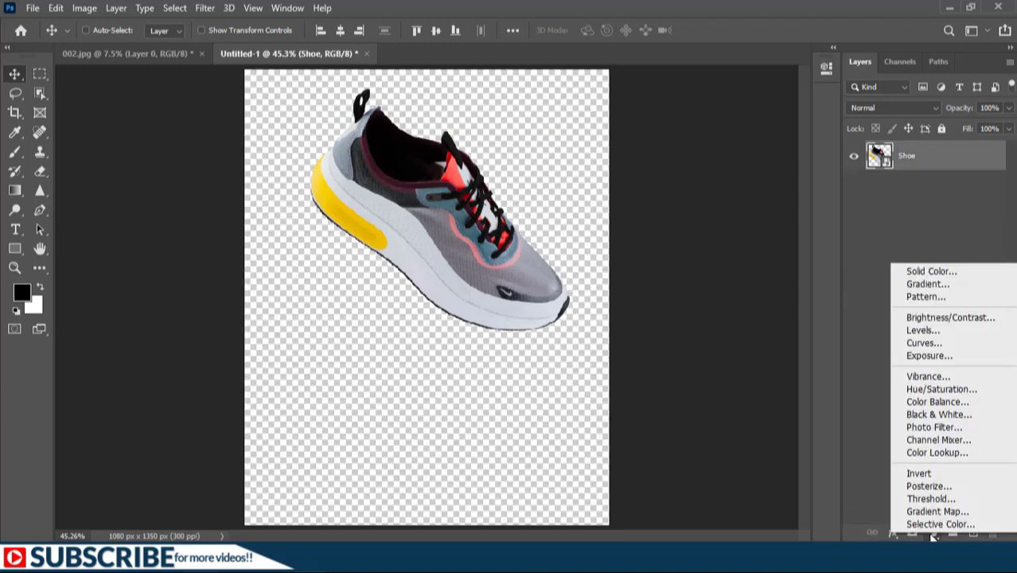
pyautogui.click(929, 283)
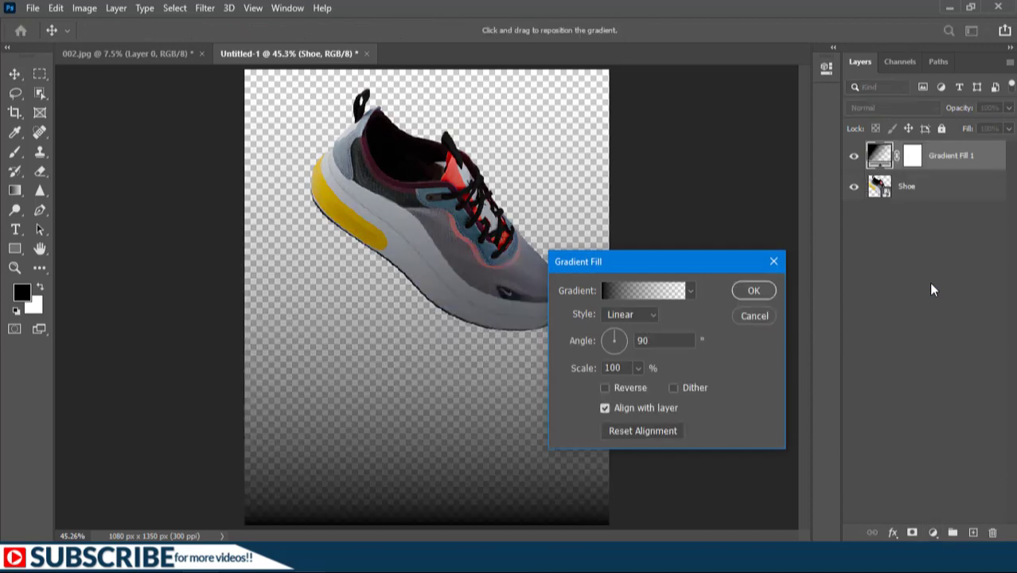
pyautogui.click(690, 292)
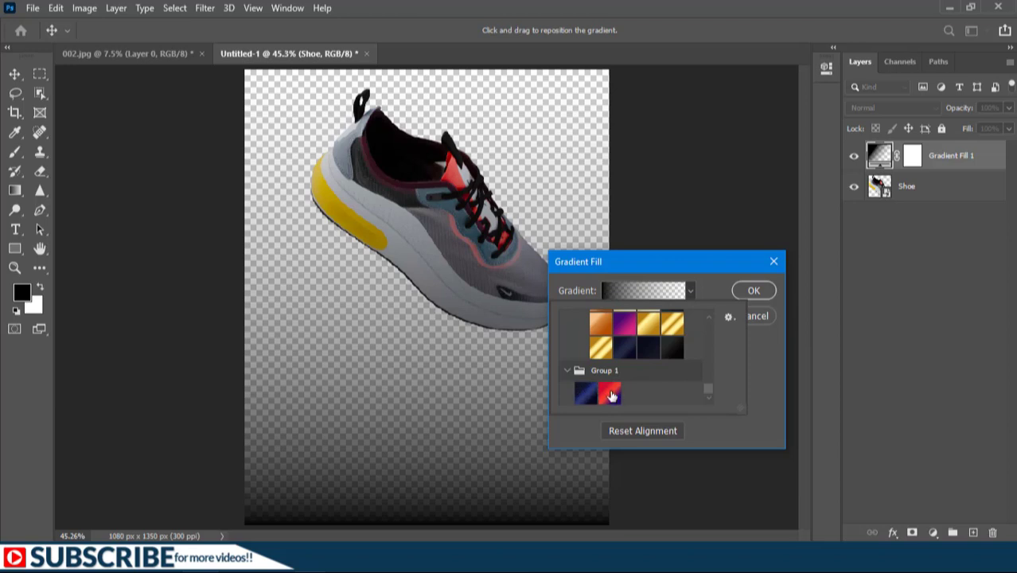
pyautogui.click(587, 393)
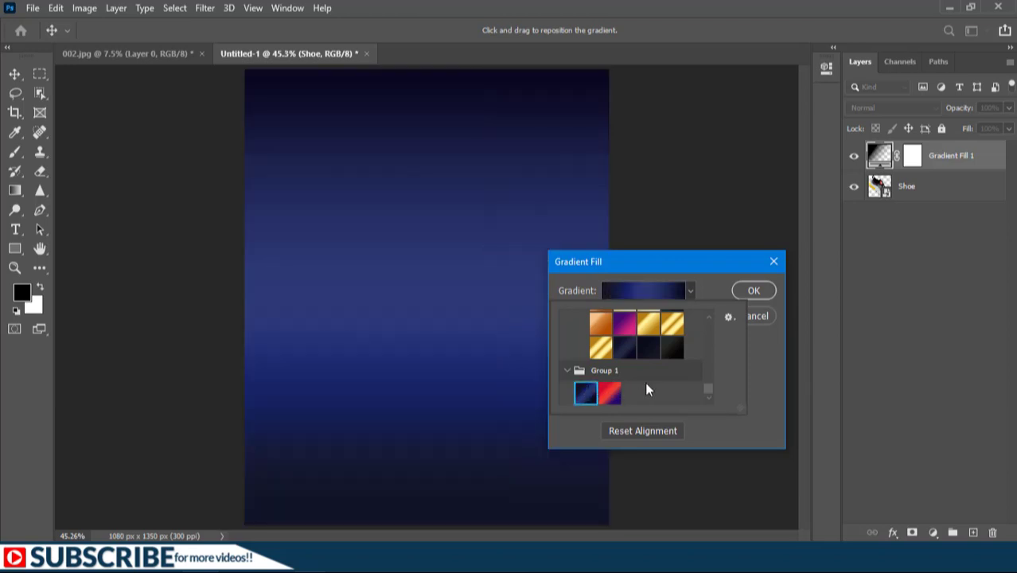
pyautogui.click(753, 289)
pyautogui.click(753, 290)
pyautogui.moveTo(947, 158); pyautogui.dragTo(993, 532)
pyautogui.click(911, 186)
# - Draw a rectangle covering most of the poster with the Rectangle tool
pyautogui.click(14, 249)
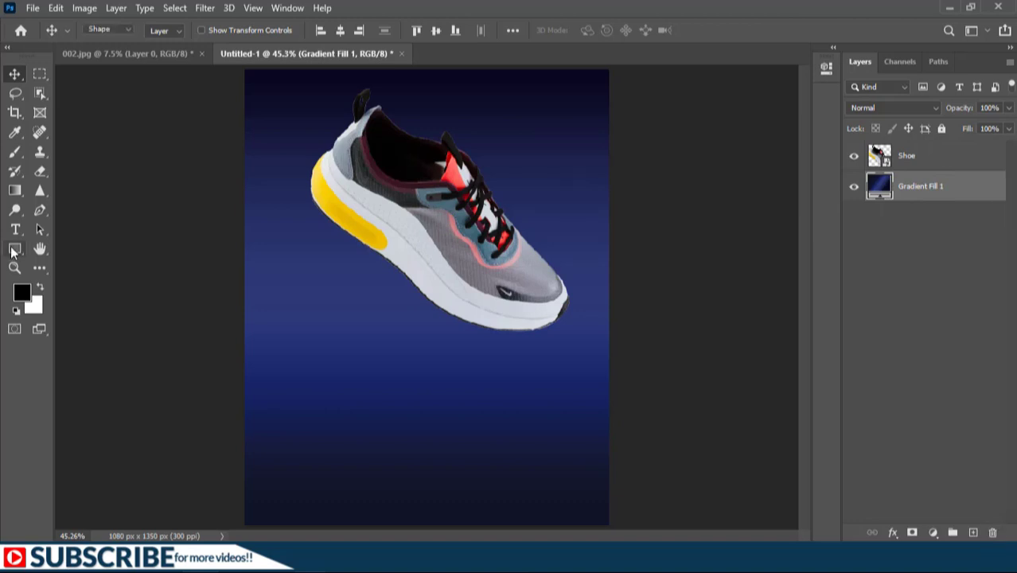
pyautogui.rightClick(13, 249)
pyautogui.click(54, 248)
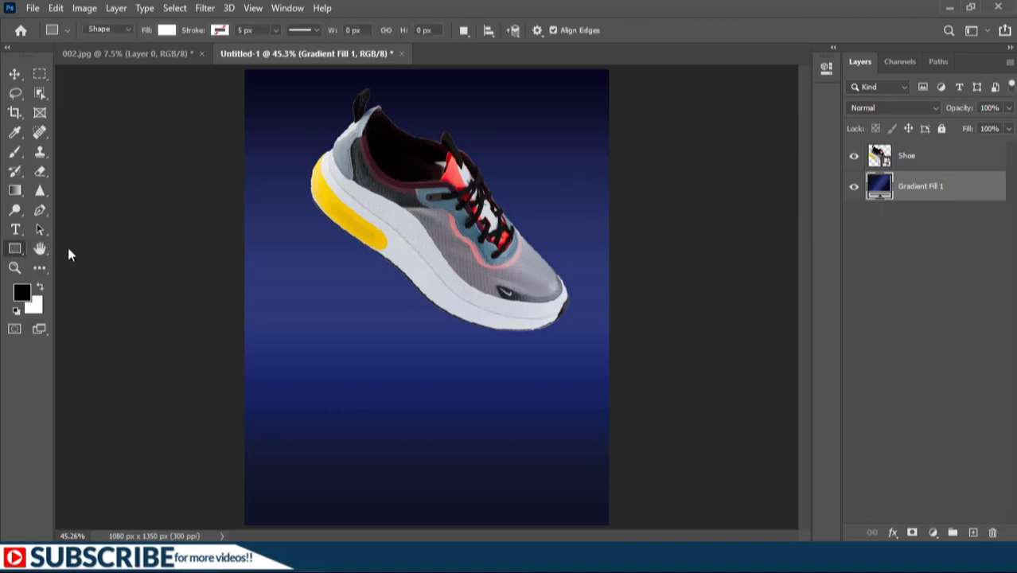
pyautogui.scroll(-1, 394, 294)
pyautogui.scroll(-1, 394, 294)
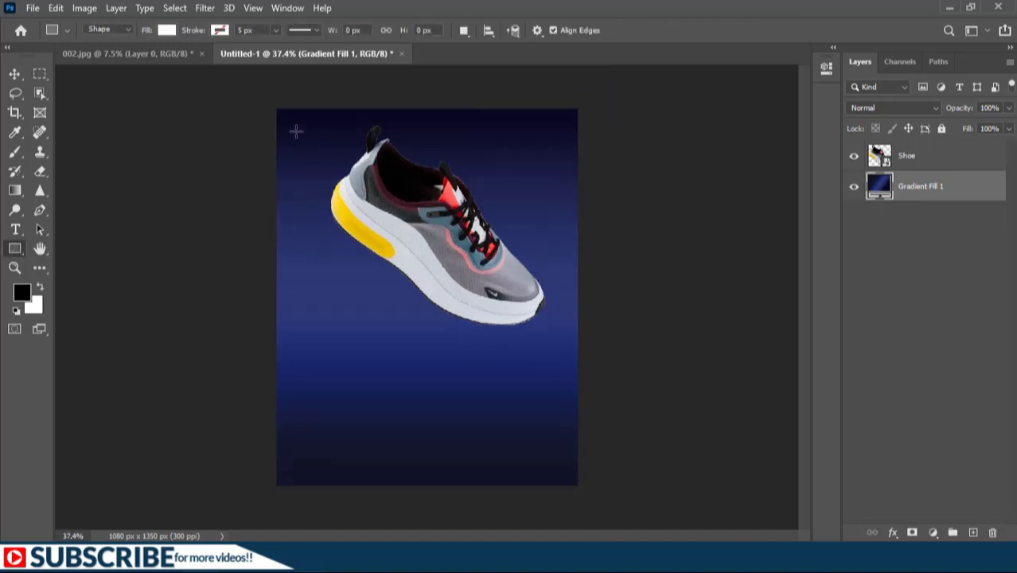
pyautogui.moveTo(295, 127); pyautogui.dragTo(566, 480)
# - Give the rectangle a red-to-purple gradient fill and a 20 px white stroke
pyautogui.click(166, 30)
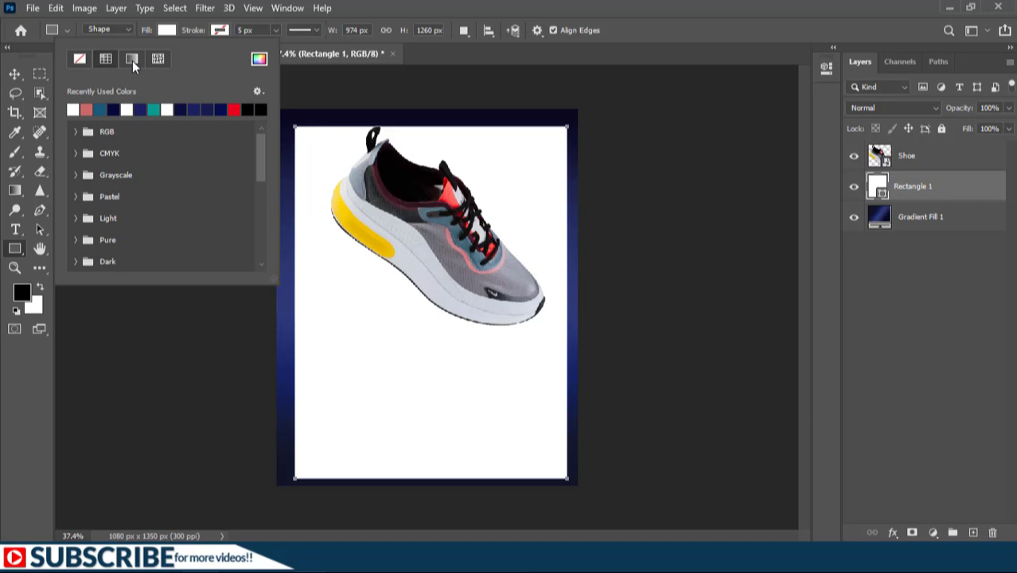
pyautogui.click(132, 60)
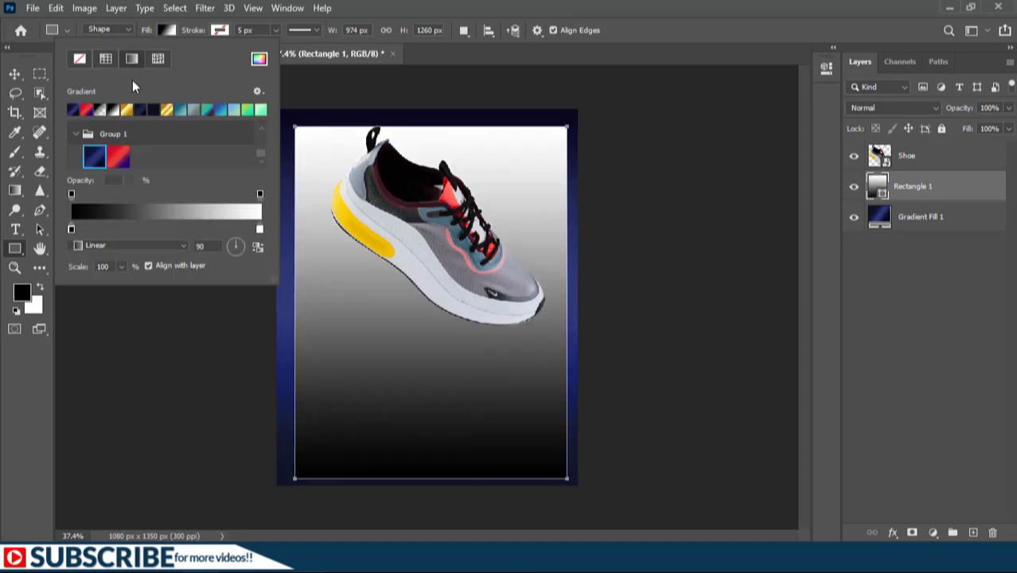
pyautogui.click(116, 157)
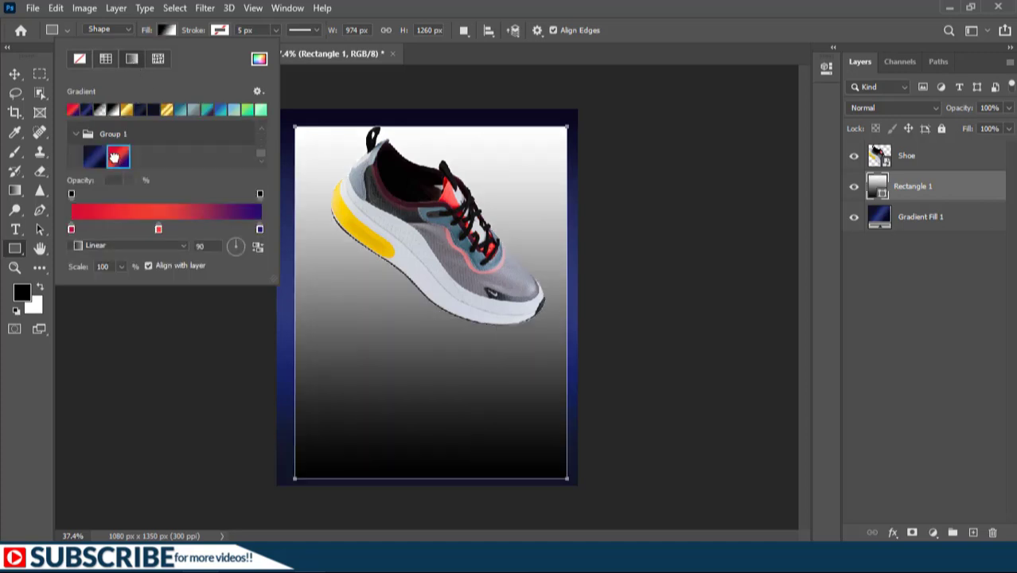
pyautogui.click(220, 30)
pyautogui.click(220, 30)
pyautogui.click(133, 107)
pyautogui.click(245, 30)
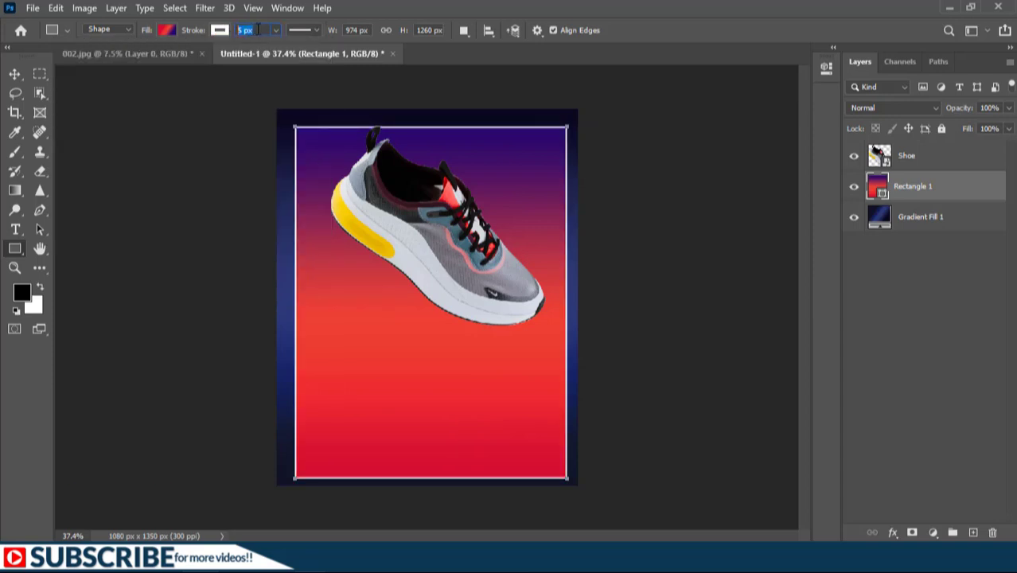
pyautogui.press('Return')
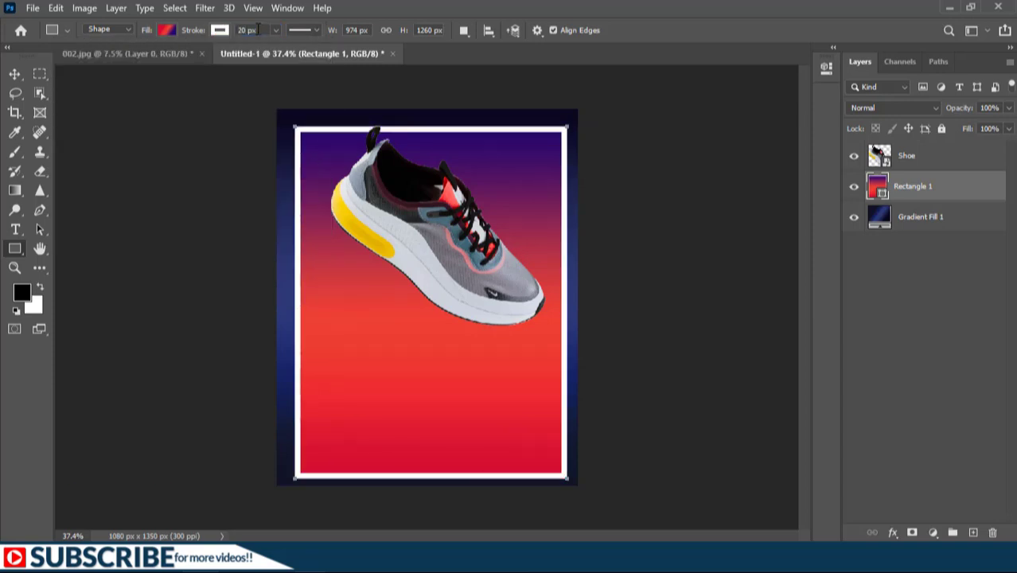
pyautogui.keyDown('shift'); pyautogui.click(920, 219); pyautogui.keyUp('shift')
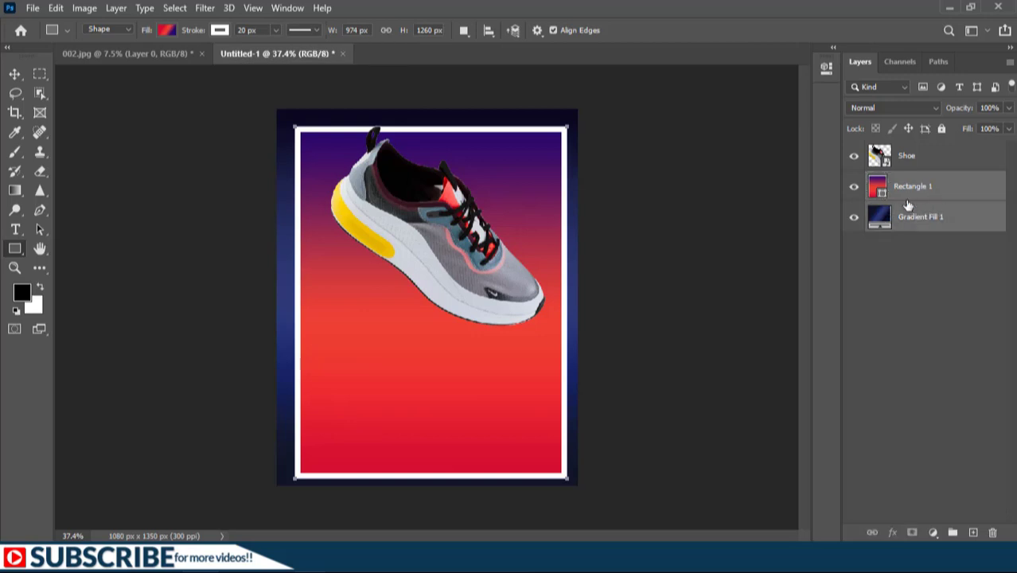
# - Align Rectangle 1 to the canvas's horizontal and vertical centres
pyautogui.click(488, 31)
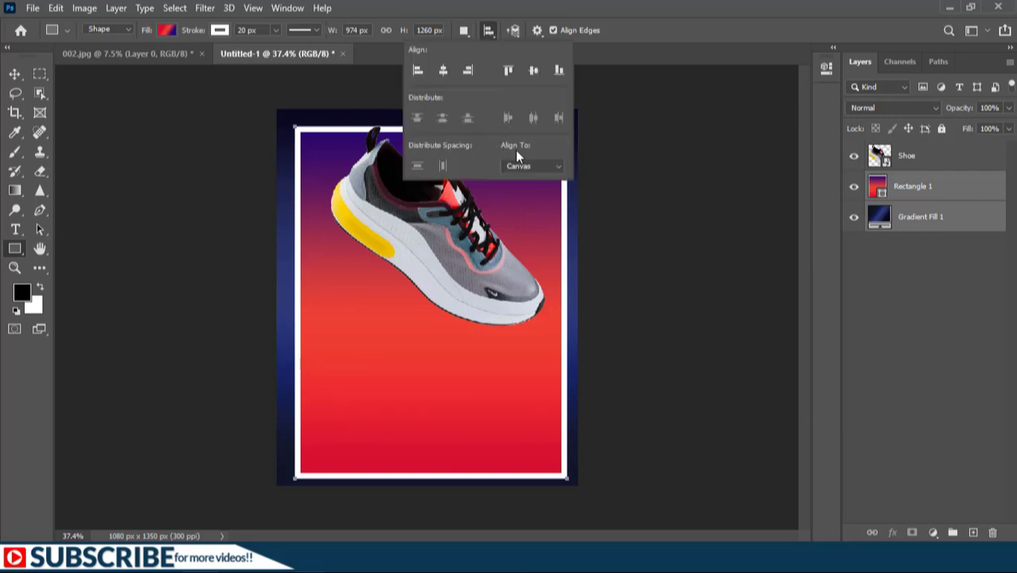
pyautogui.click(527, 167)
pyautogui.click(523, 189)
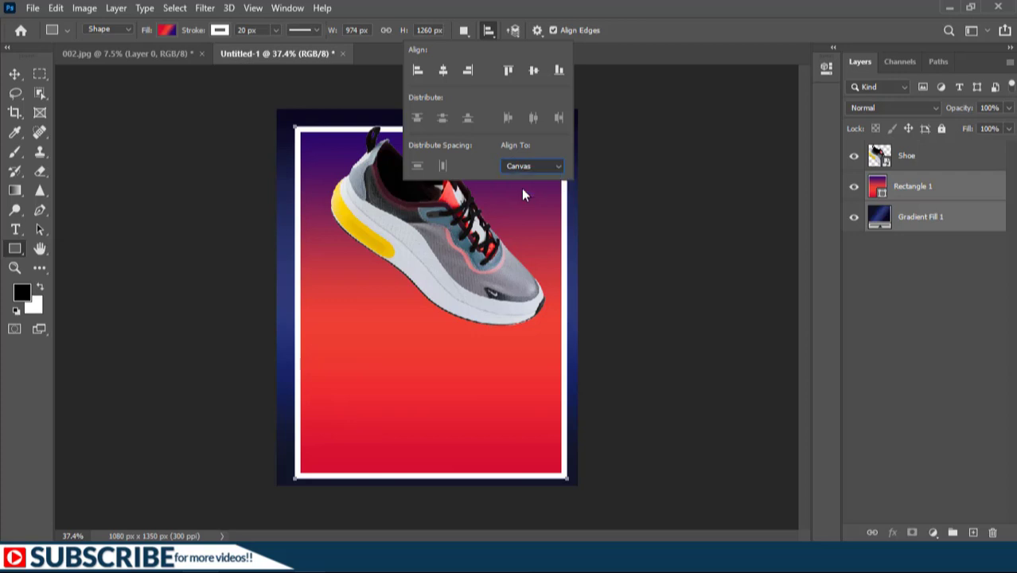
pyautogui.click(445, 72)
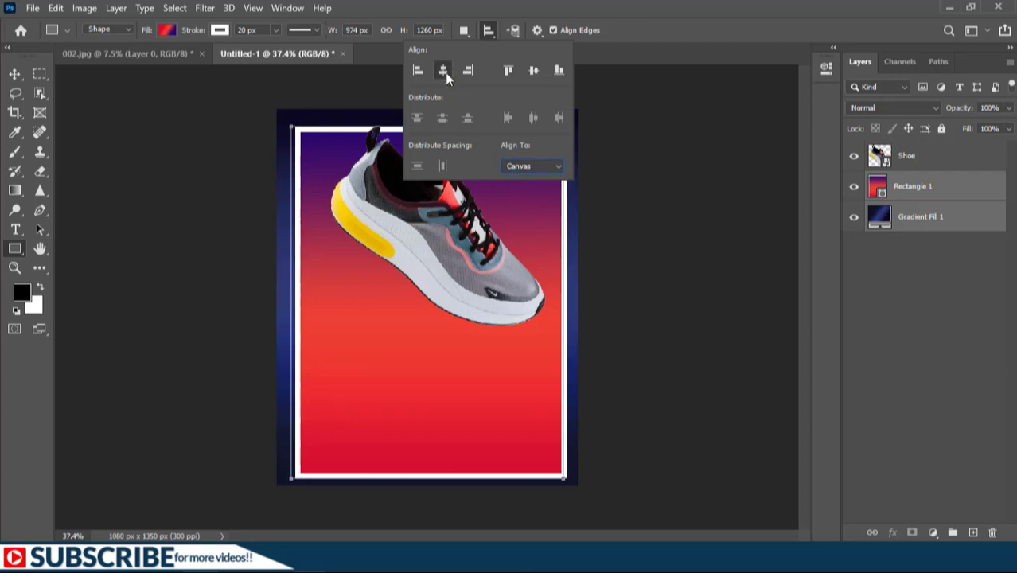
pyautogui.click(533, 70)
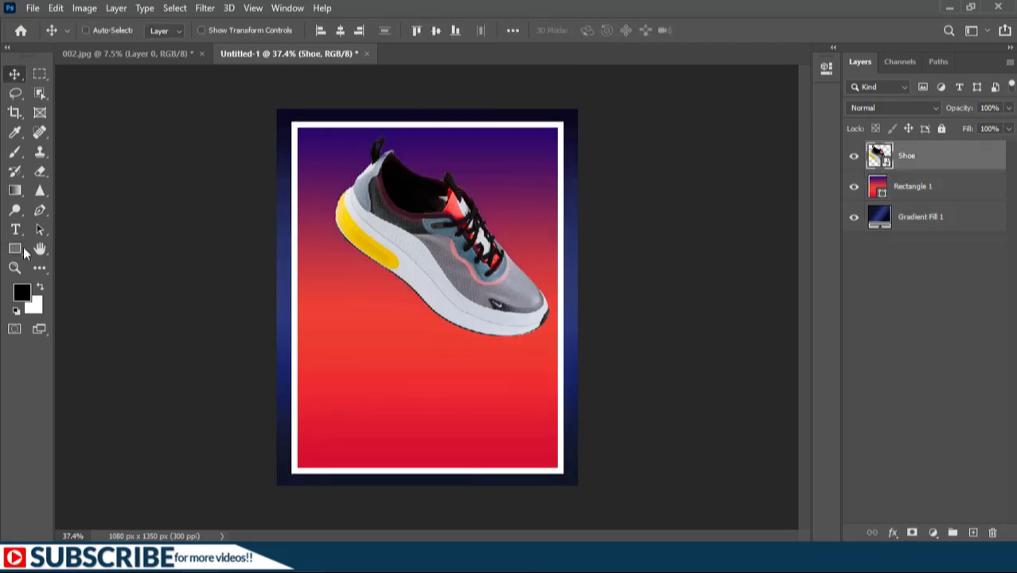
pyautogui.click(14, 249)
pyautogui.rightClick(15, 249)
pyautogui.click(88, 246)
# - Draw a tall rectangle over the poster's right side with a blue gradient fill
pyautogui.moveTo(394, 88); pyautogui.dragTo(678, 515)
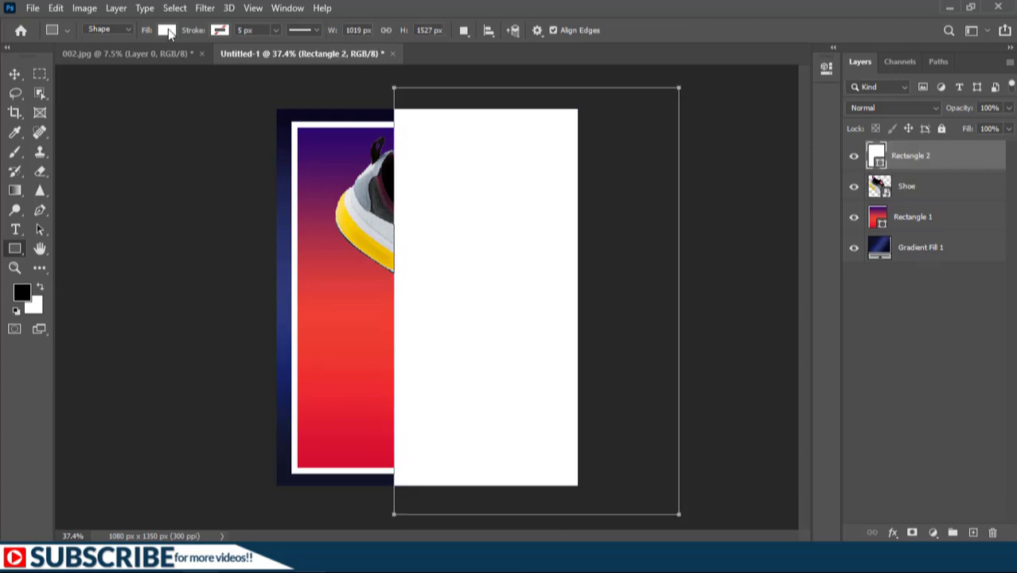
pyautogui.click(166, 29)
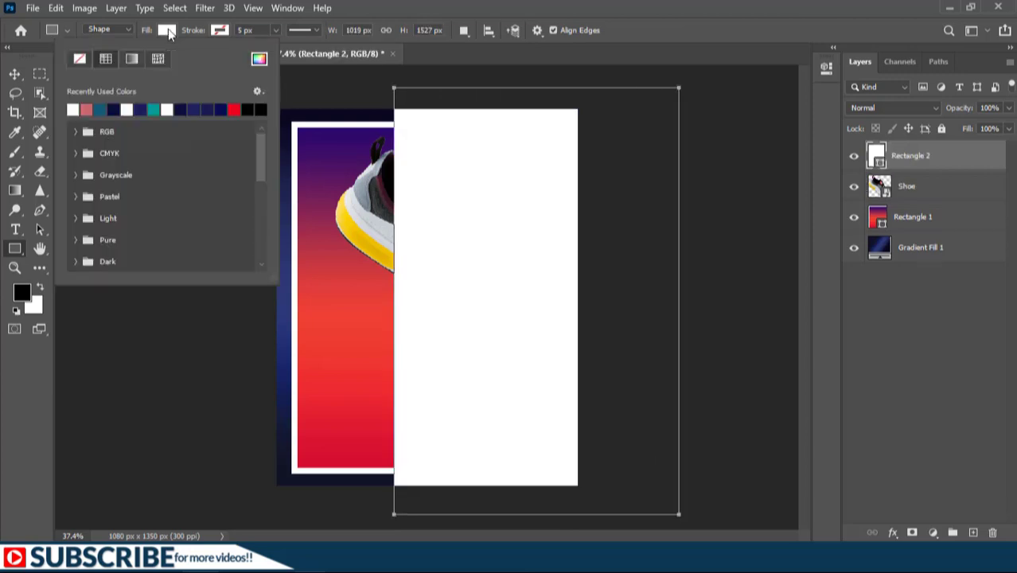
pyautogui.click(125, 59)
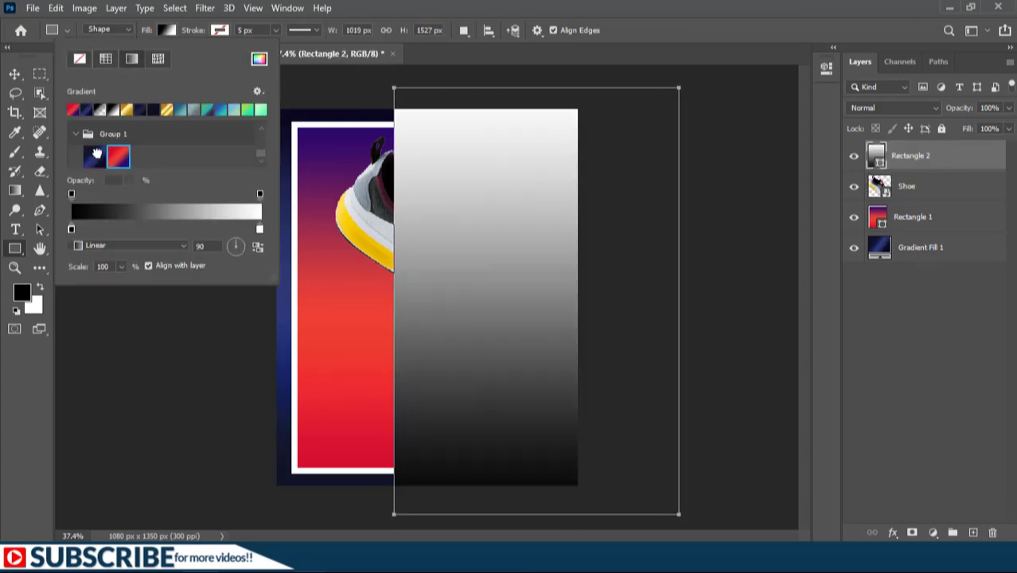
pyautogui.click(94, 157)
# - Give the new rectangle a 20 px red gradient border
pyautogui.click(215, 30)
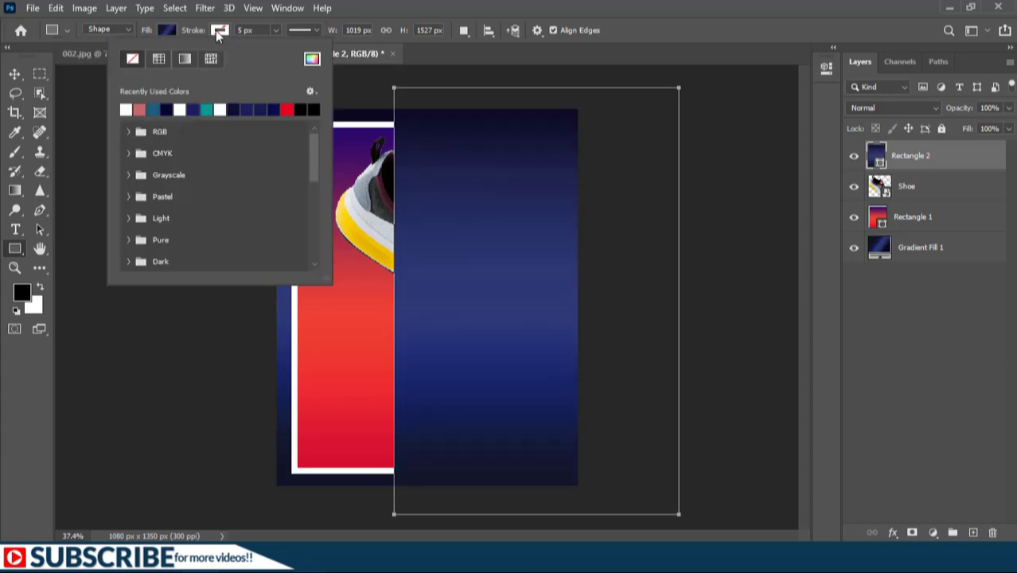
pyautogui.click(186, 57)
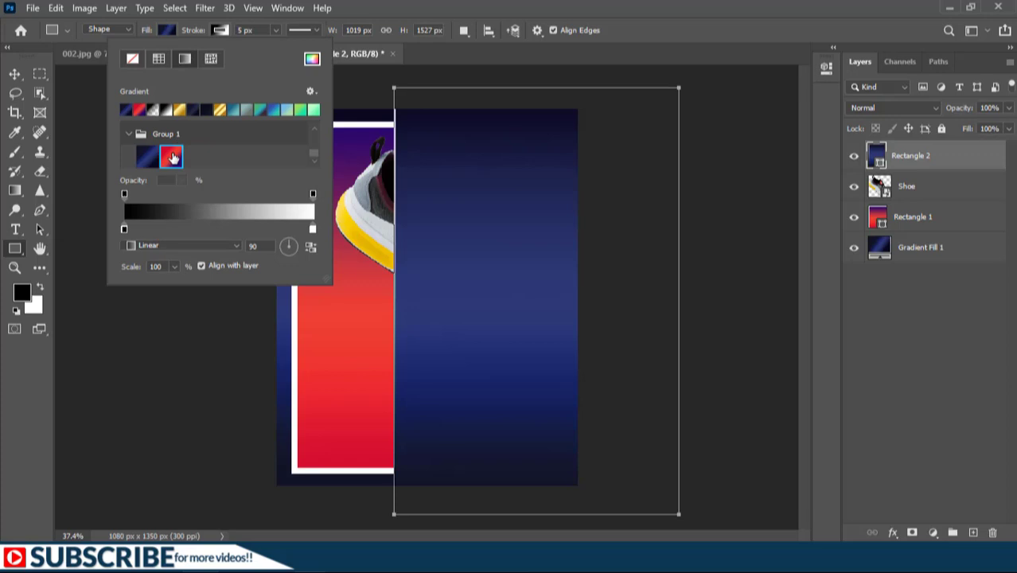
pyautogui.doubleClick(171, 153)
pyautogui.click(263, 30)
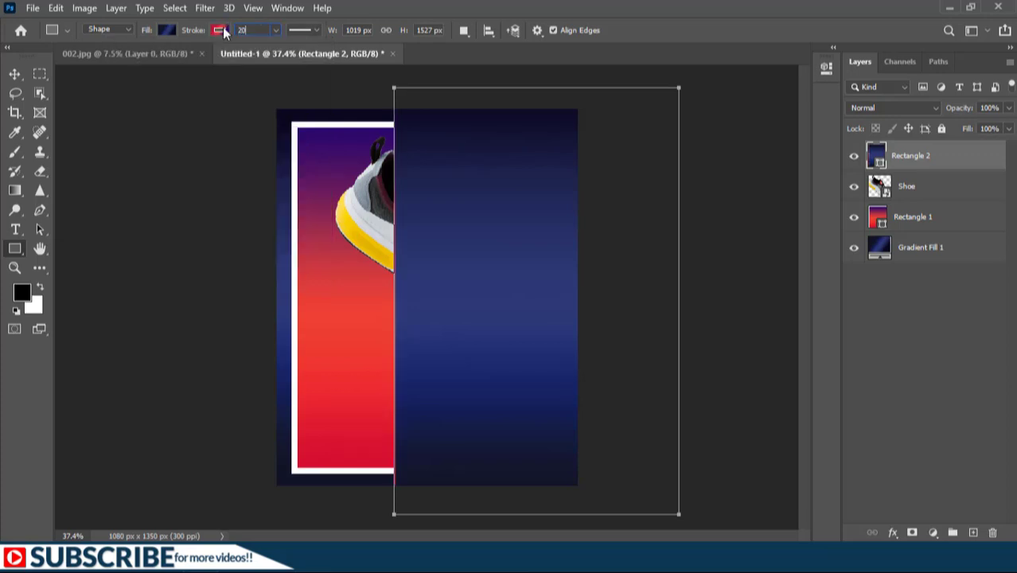
pyautogui.press('Return')
pyautogui.hotkey('ctrl', '-')
pyautogui.hotkey('ctrl', '-')
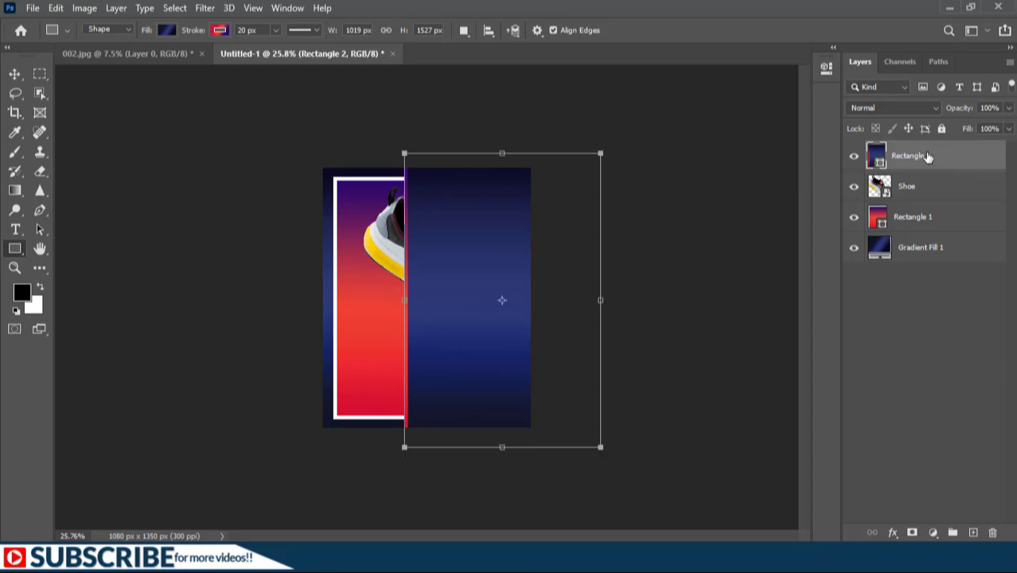
pyautogui.hotkey('ctrl', 't')
# - Rotate Rectangle 2 about 53.6° into a diagonal, nudge it lower right, and place it under Shoe
pyautogui.moveTo(617, 138); pyautogui.dragTo(718, 227)
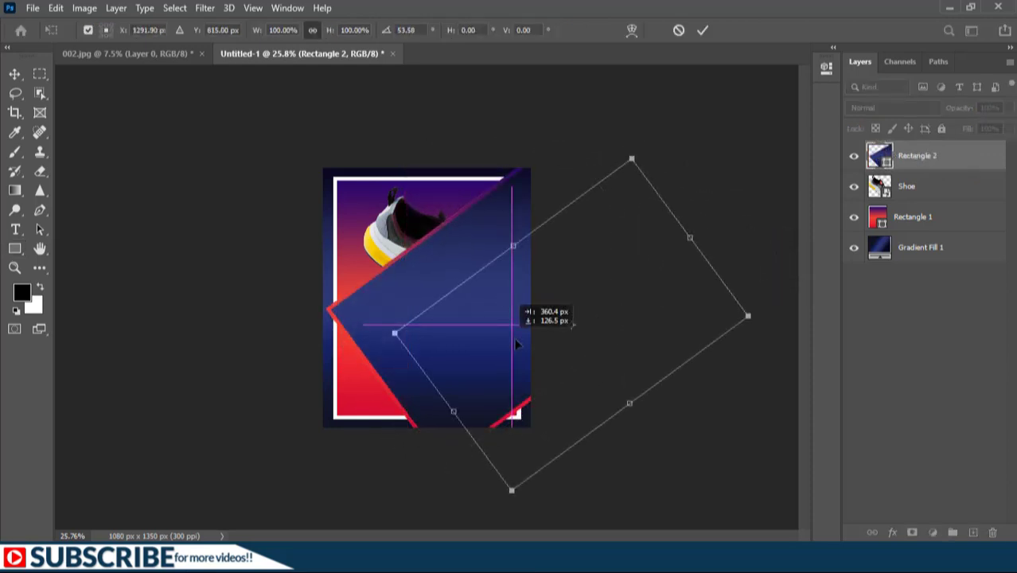
pyautogui.moveTo(515, 344); pyautogui.dragTo(516, 342)
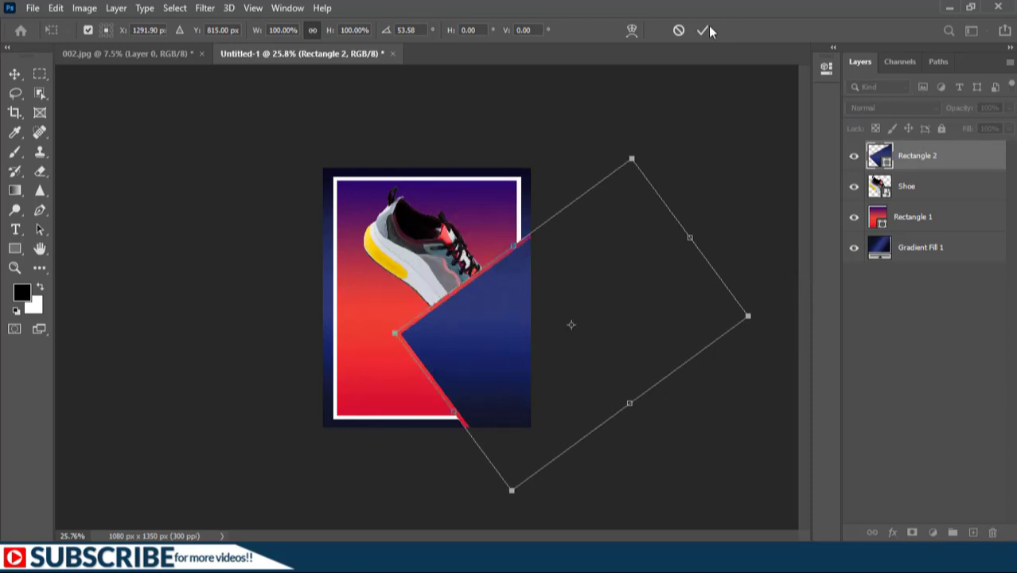
pyautogui.press('Return')
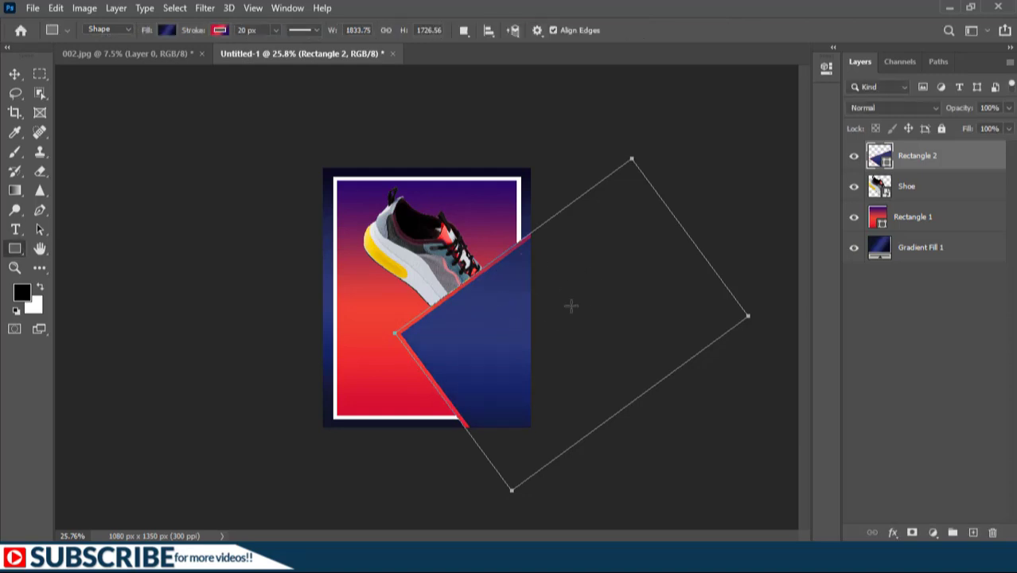
pyautogui.moveTo(914, 158); pyautogui.dragTo(914, 201)
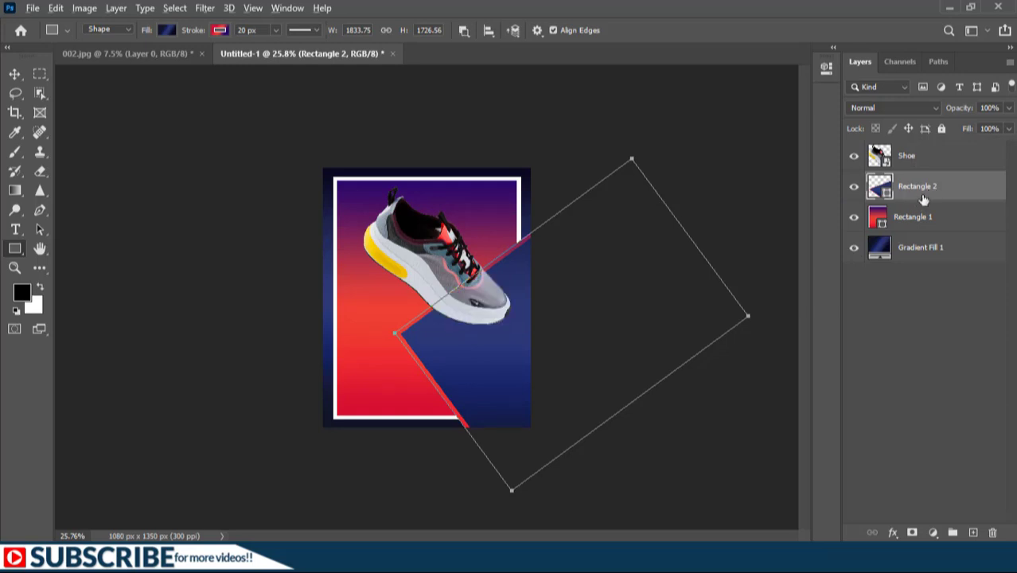
# - Clip Rectangle 2 into Rectangle 1 and set its blue gradient angle to 11.01°
pyautogui.keyDown('alt'); pyautogui.click(923, 199); pyautogui.keyUp('alt')
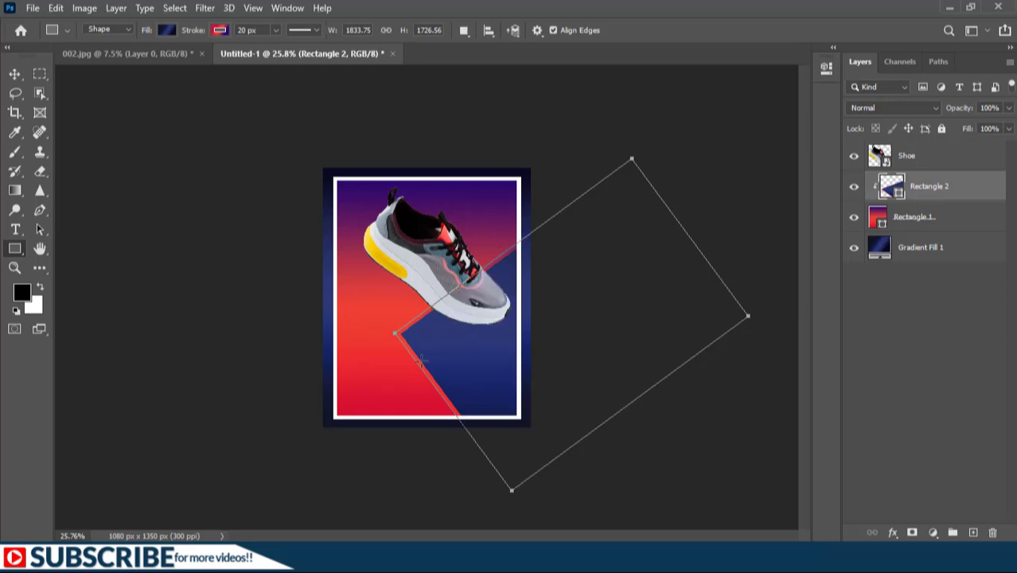
pyautogui.doubleClick(891, 187)
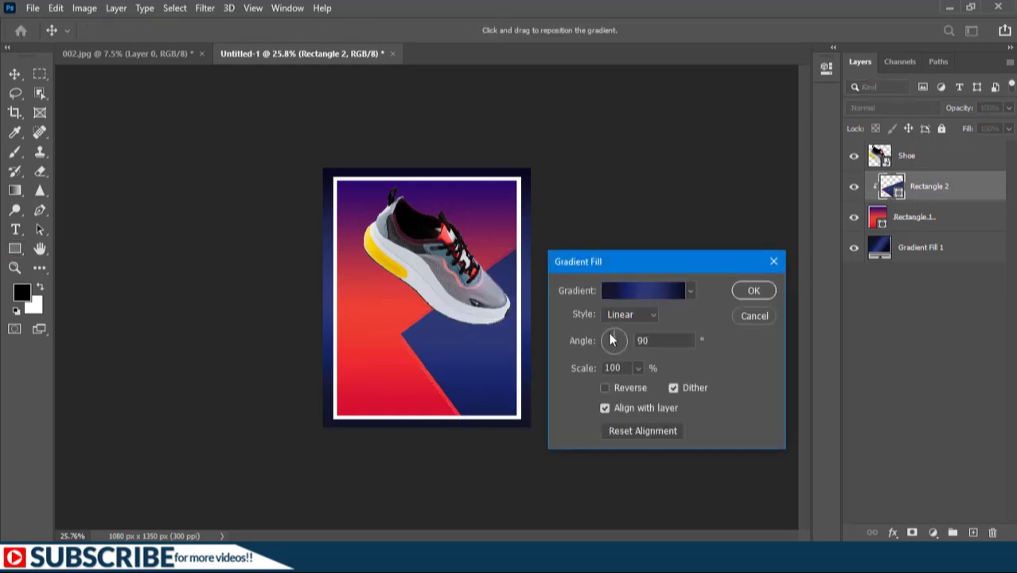
pyautogui.moveTo(620, 339); pyautogui.dragTo(692, 315)
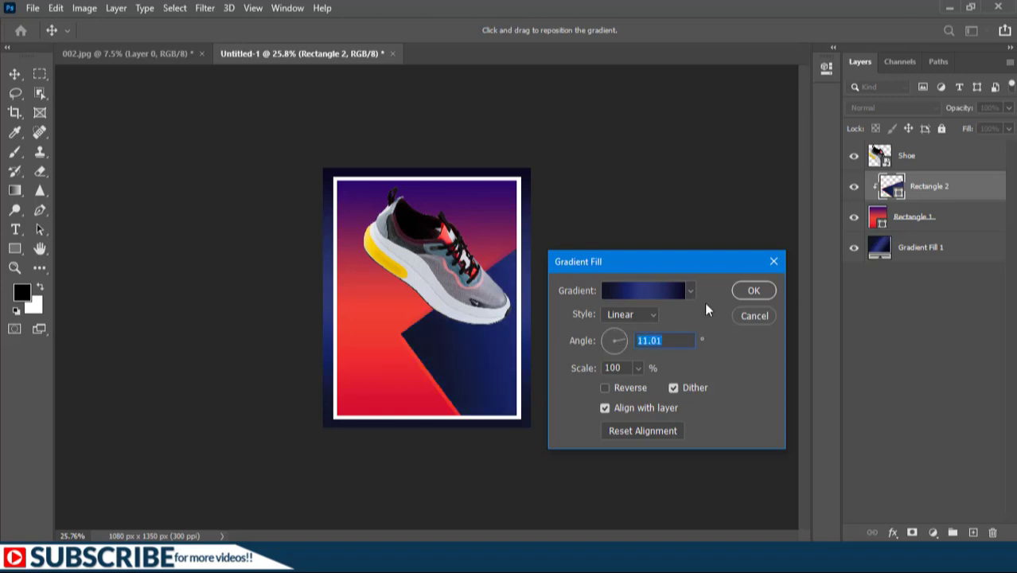
pyautogui.click(753, 291)
pyautogui.hotkey('ctrl', '0')
pyautogui.click(945, 291)
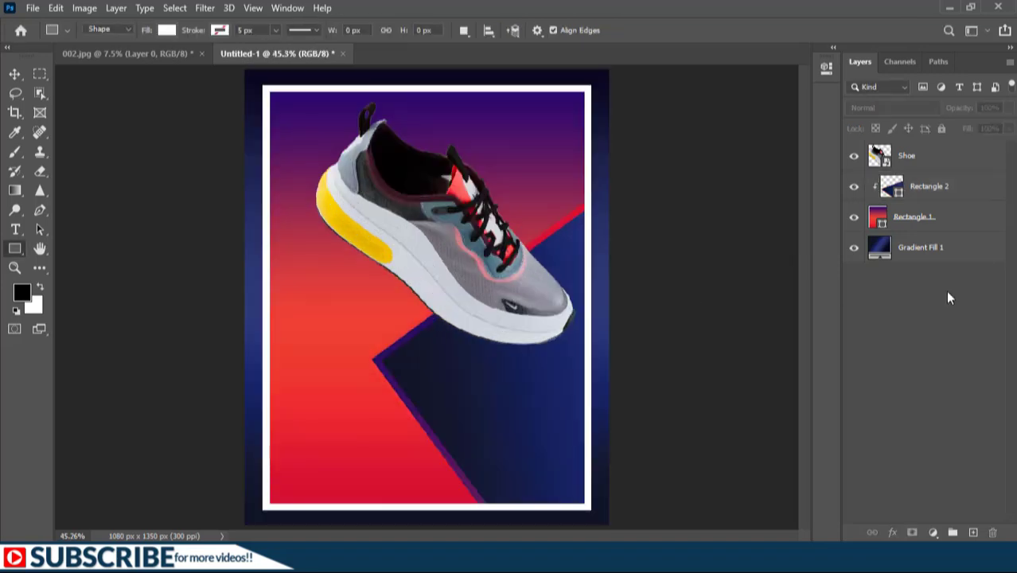
# - Group Rectangle 2, Rectangle 1 and Gradient Fill 1 into a locked group named Background
pyautogui.click(926, 248)
pyautogui.keyDown('shift'); pyautogui.click(913, 186); pyautogui.keyUp('shift')
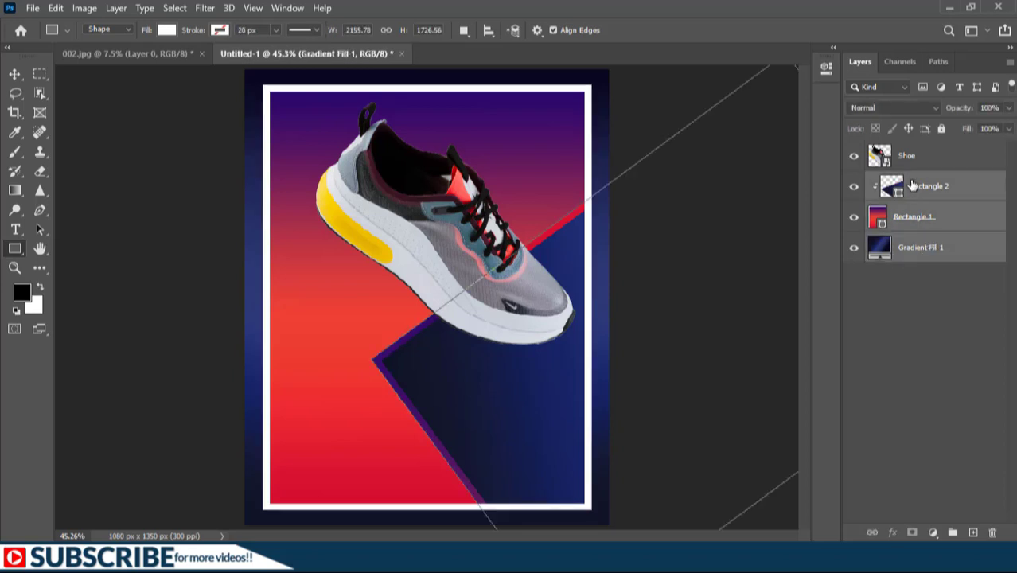
pyautogui.hotkey('ctrl', 'g')
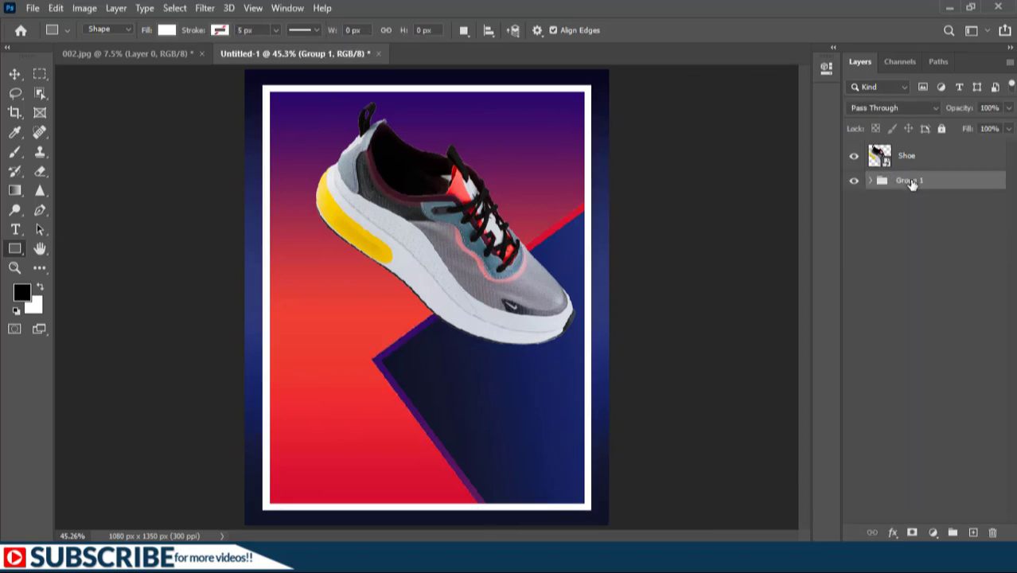
pyautogui.doubleClick(913, 182)
pyautogui.write('Ba')
pyautogui.press('Return')
pyautogui.click(942, 129)
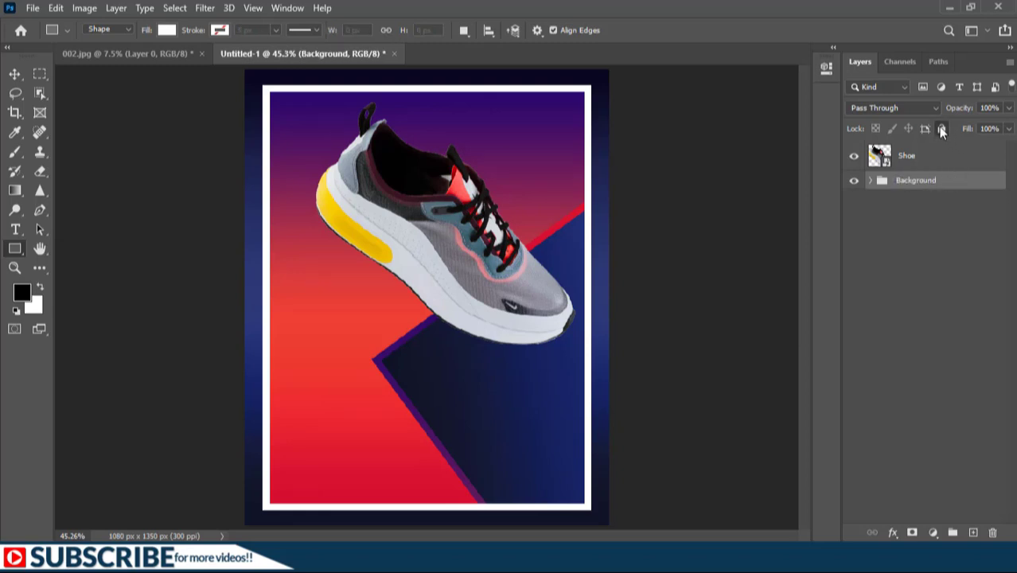
pyautogui.click(912, 156)
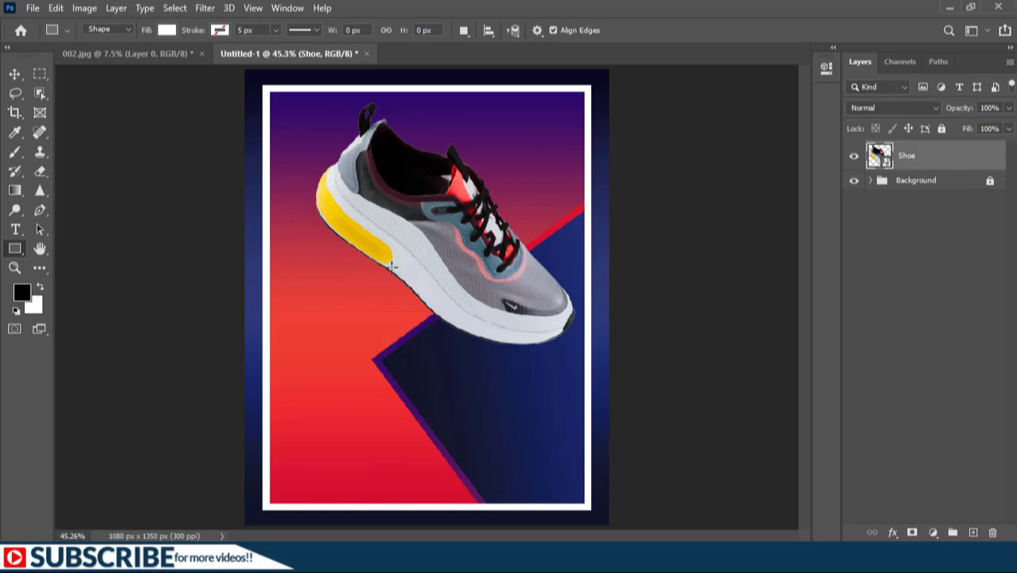
# - Trace the shoe's yellow heel stripe with Pen tool anchor points
pyautogui.press('p')
pyautogui.scroll(1, 347, 196)
pyautogui.scroll(4, 348, 197)
pyautogui.click(556, 431)
pyautogui.scroll(3, 318, 239)
pyautogui.click(273, 317)
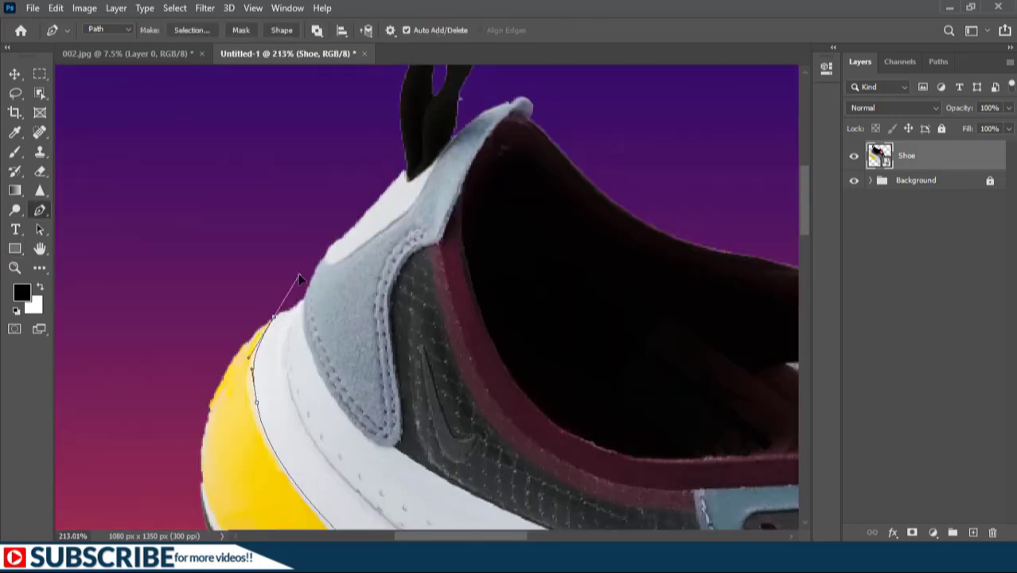
pyautogui.scroll(-4, 277, 420)
pyautogui.hscroll(3, 276, 419)
pyautogui.click(360, 347)
pyautogui.hotkey('ctrl', '0')
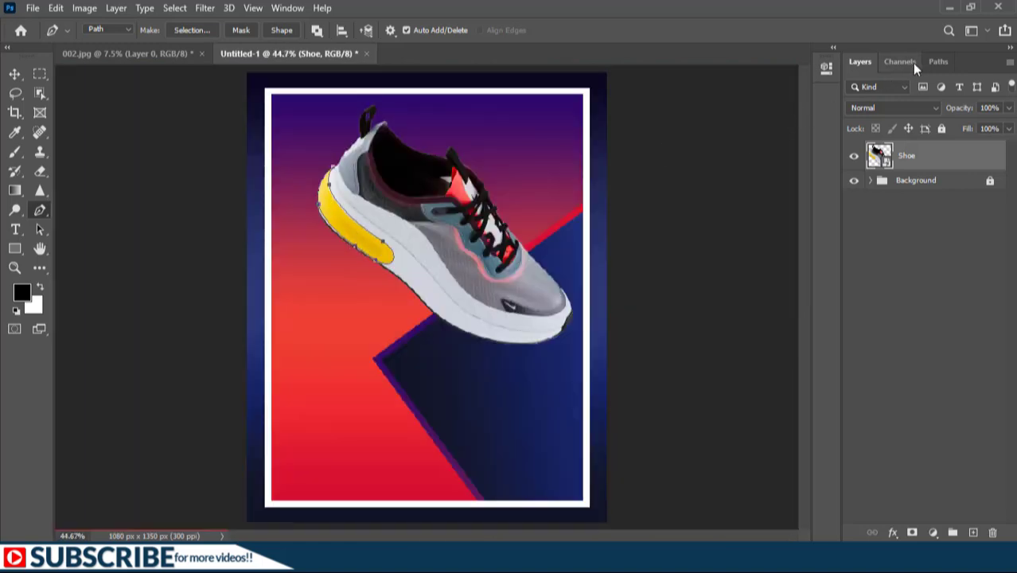
# - Save the traced work path as Path 1 in the Paths panel
pyautogui.click(940, 63)
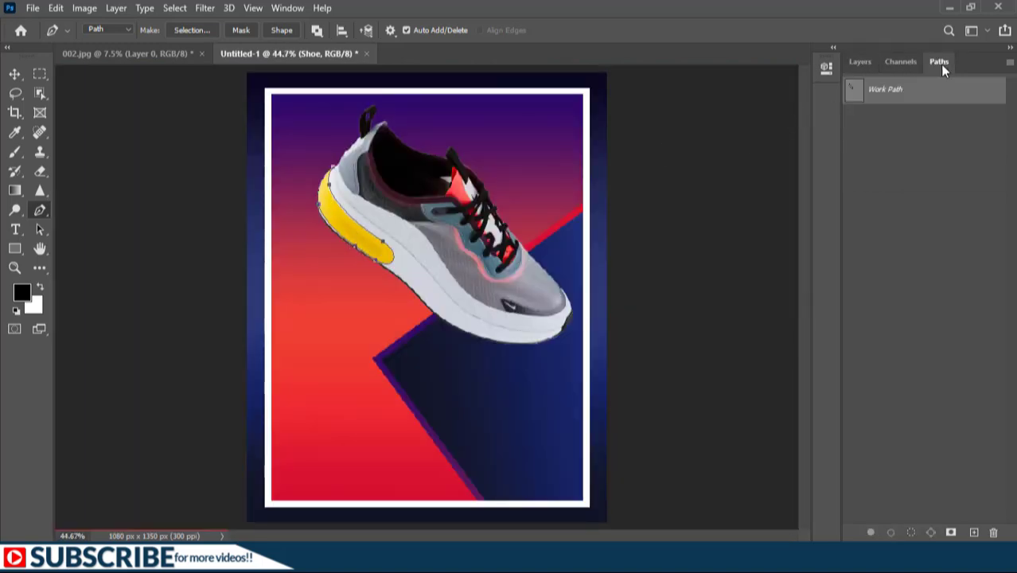
pyautogui.doubleClick(878, 90)
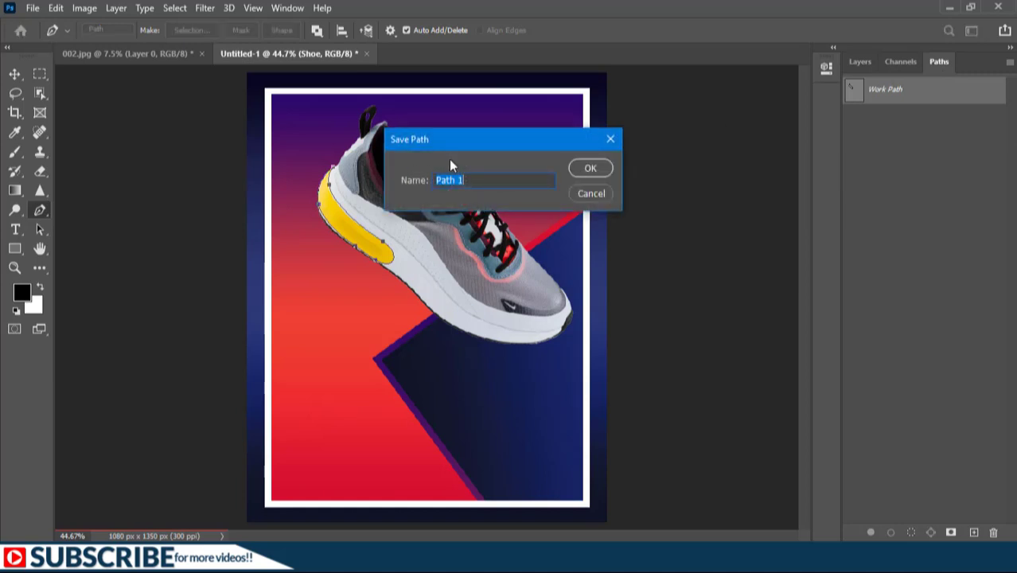
pyautogui.click(585, 170)
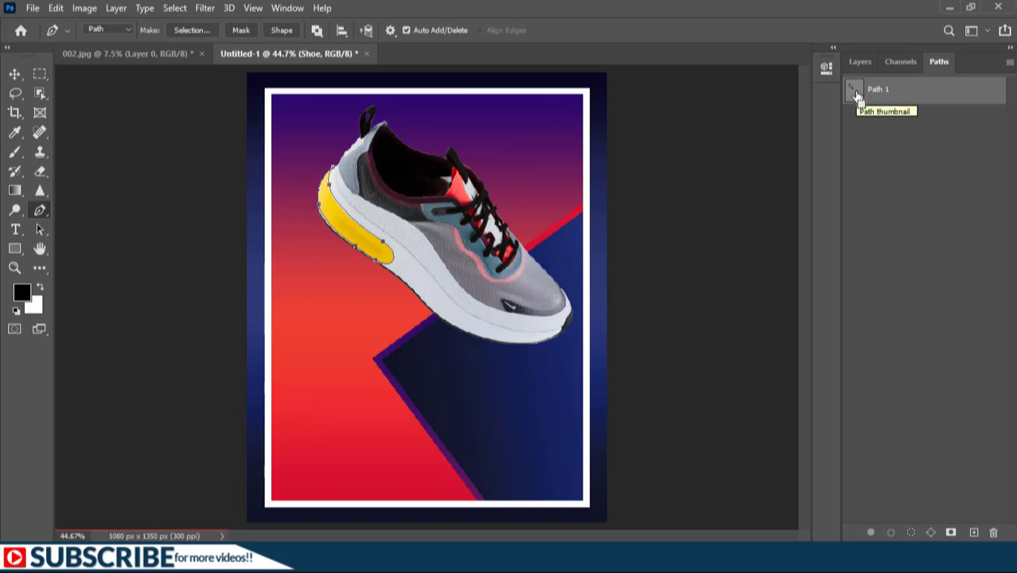
# - Load Path 1 as a heel selection and choose Select > Modify > Feather
pyautogui.keyDown('ctrl'); pyautogui.click(855, 92); pyautogui.keyUp('ctrl')
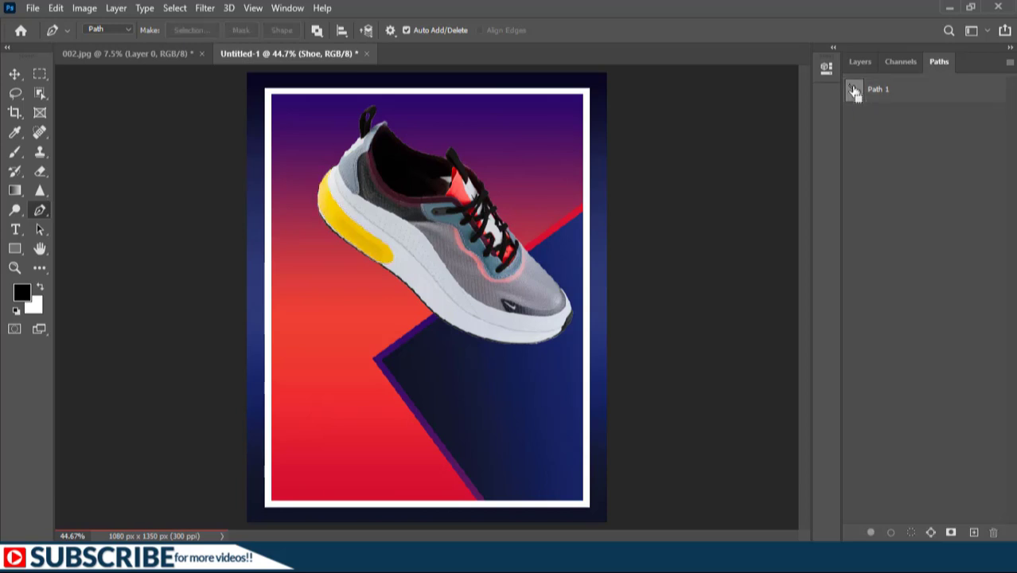
pyautogui.scroll(2, 330, 169)
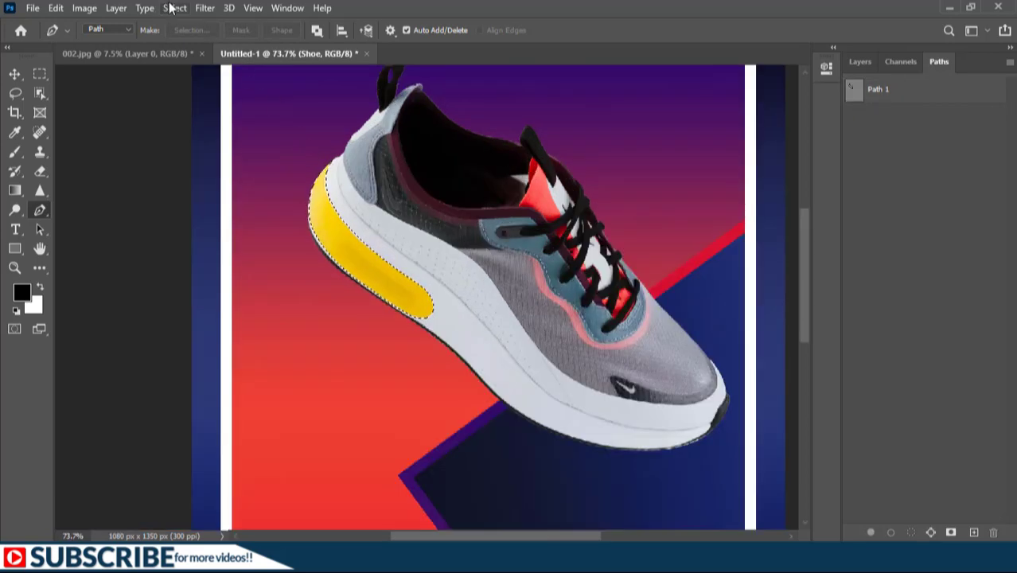
pyautogui.click(174, 8)
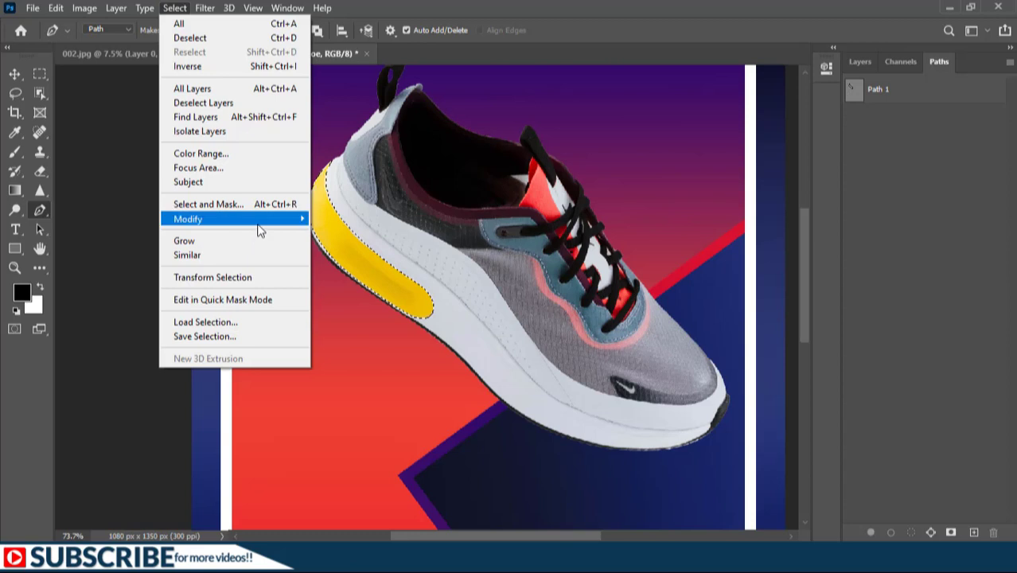
pyautogui.moveTo(261, 221)
pyautogui.click(333, 276)
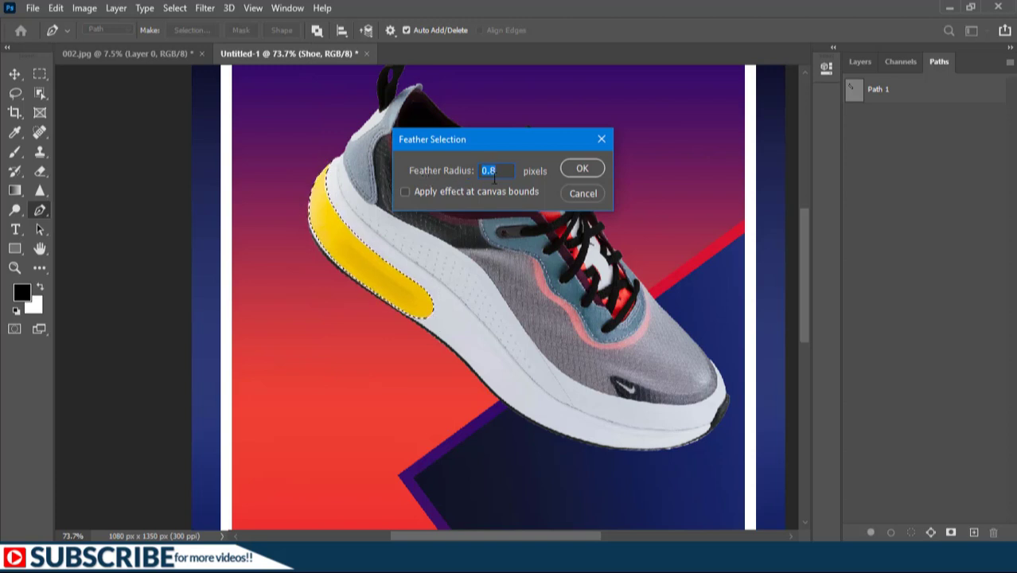
# - Apply a 0.8-pixel feather to the heel selection and go back to the Layers panel
pyautogui.click(578, 168)
pyautogui.click(861, 62)
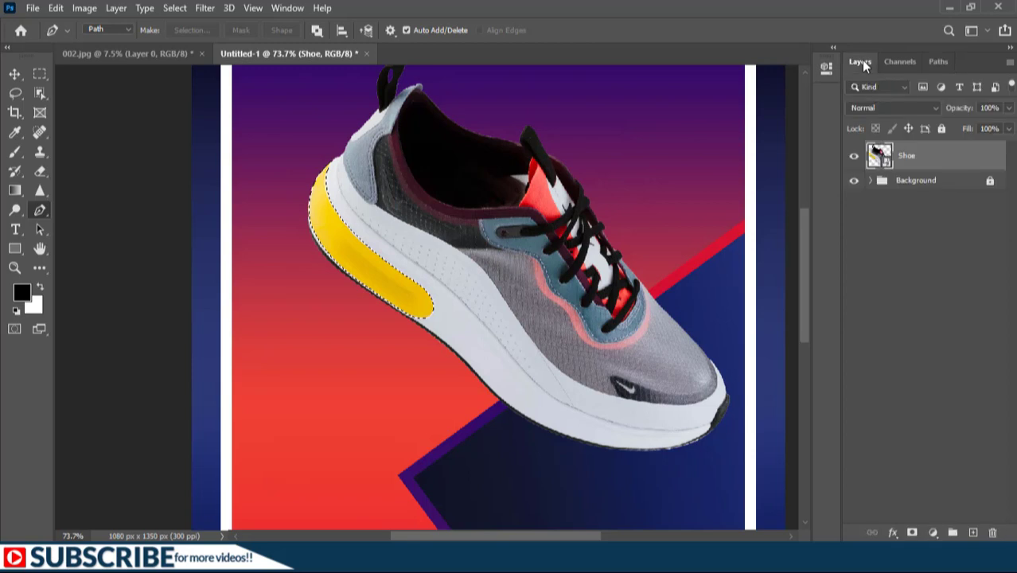
# - Add a colorized Hue/Saturation adjustment with Hue 351 and Saturation 63 to tint the heel
pyautogui.click(935, 532)
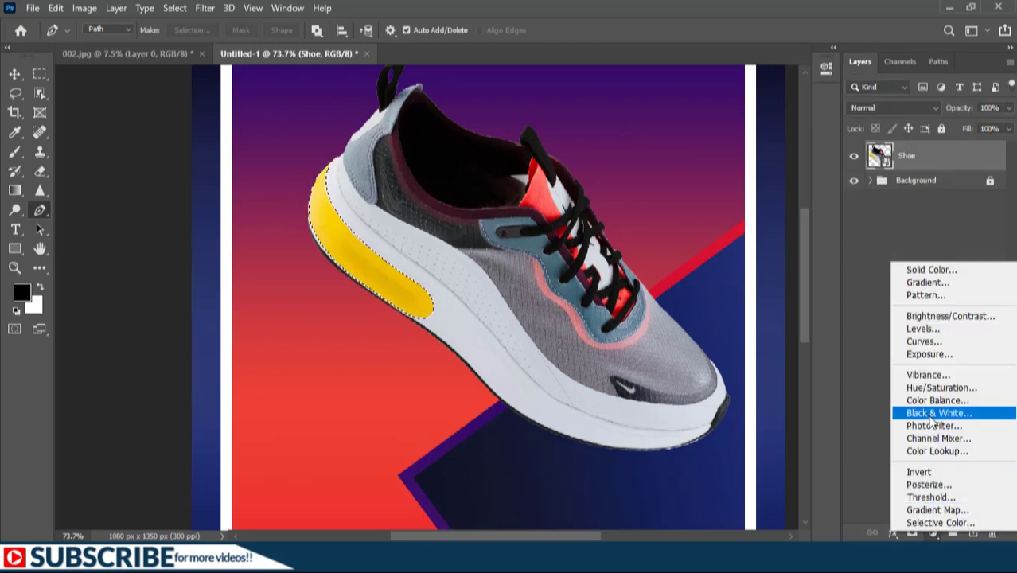
pyautogui.click(934, 388)
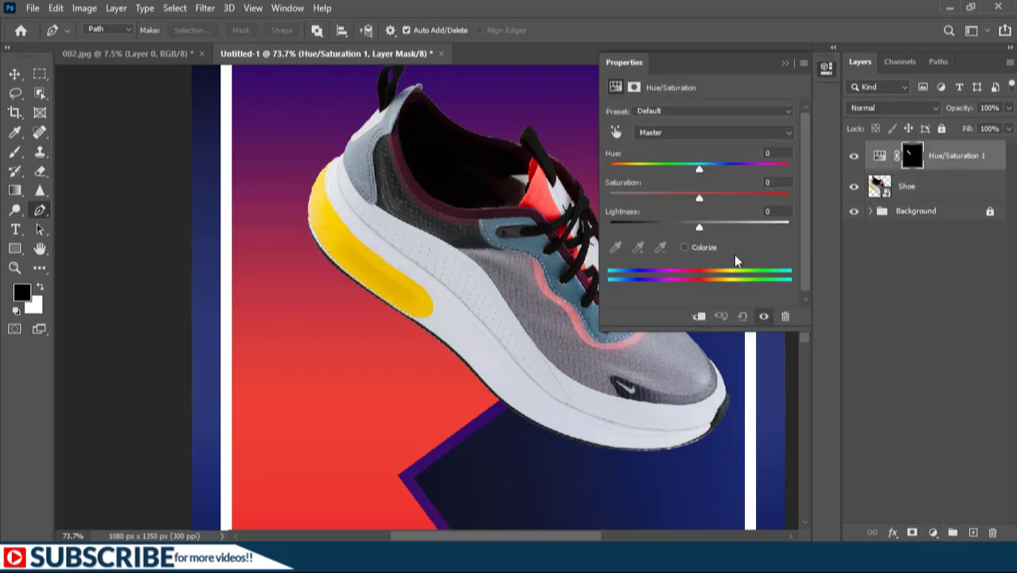
pyautogui.click(685, 249)
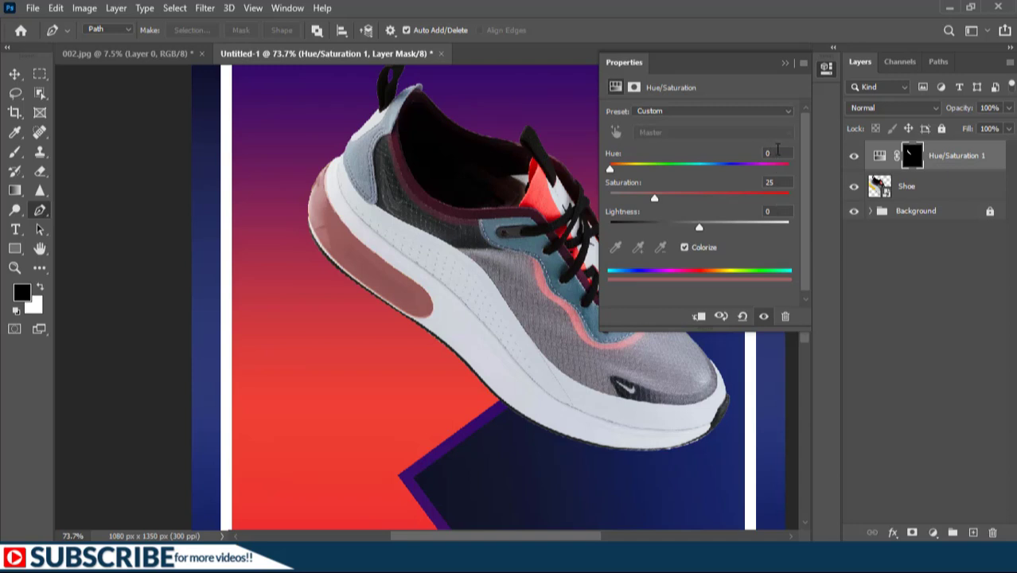
pyautogui.write('351')
pyautogui.press('Return')
pyautogui.press('Tab')
pyautogui.write('63')
pyautogui.press('Return')
pyautogui.press('Tab')
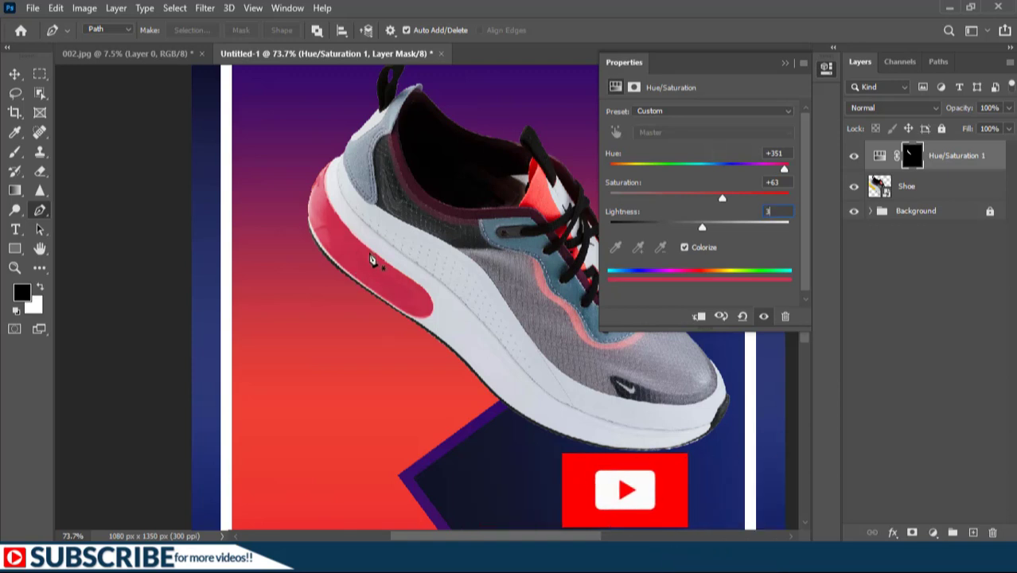
pyautogui.hotkey('ctrl', '0')
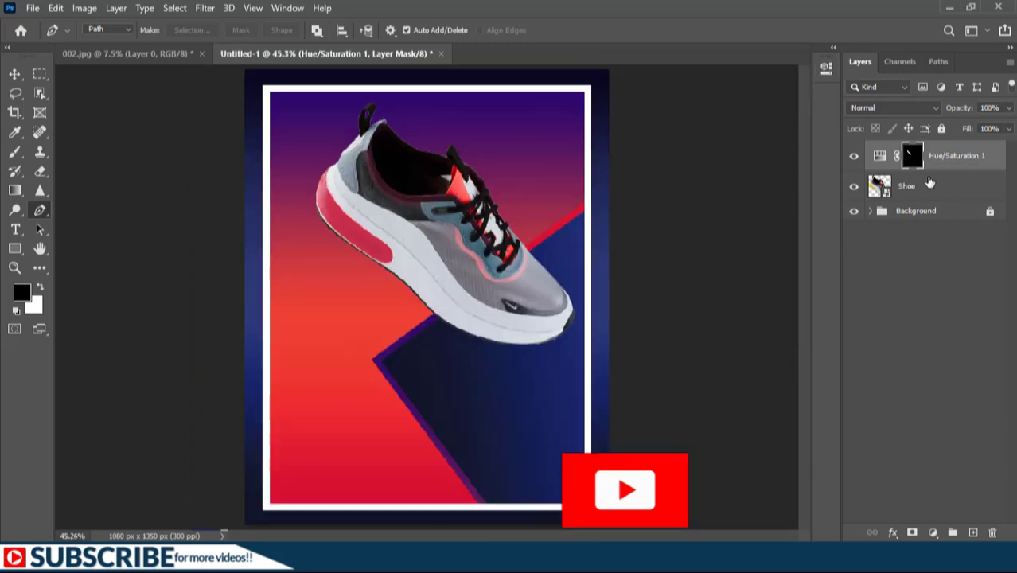
# - Group the Shoe layer with the Hue/Saturation adjustment into a group named Shoe
pyautogui.click(912, 185)
pyautogui.hotkey('ctrl', 'g')
pyautogui.doubleClick(907, 149)
pyautogui.write('Sho')
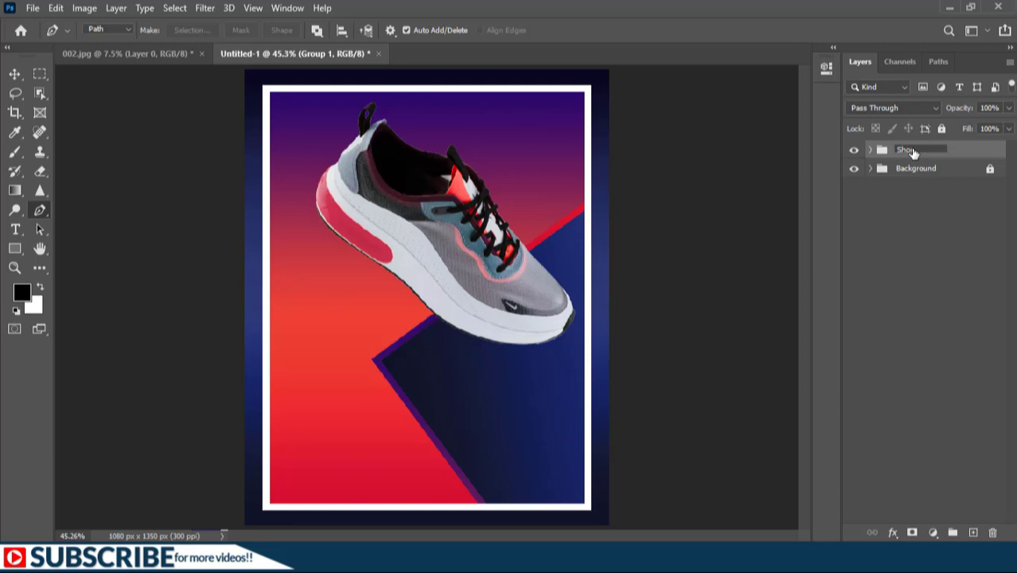
pyautogui.write('e')
pyautogui.press('Return')
pyautogui.press('v')
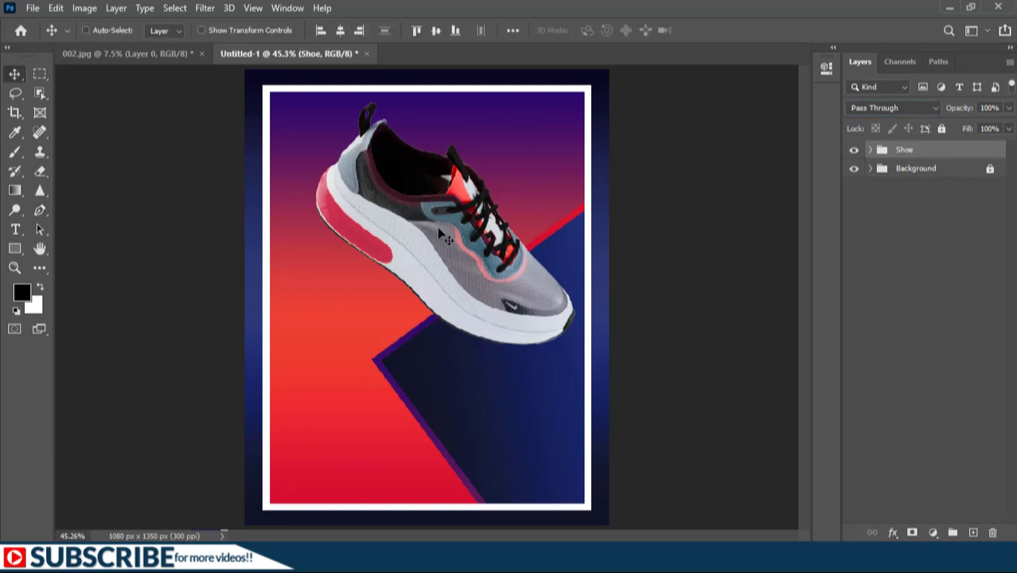
# - Type vertical NIKE text at the top left and scale it to fill the poster's left column
pyautogui.click(12, 231)
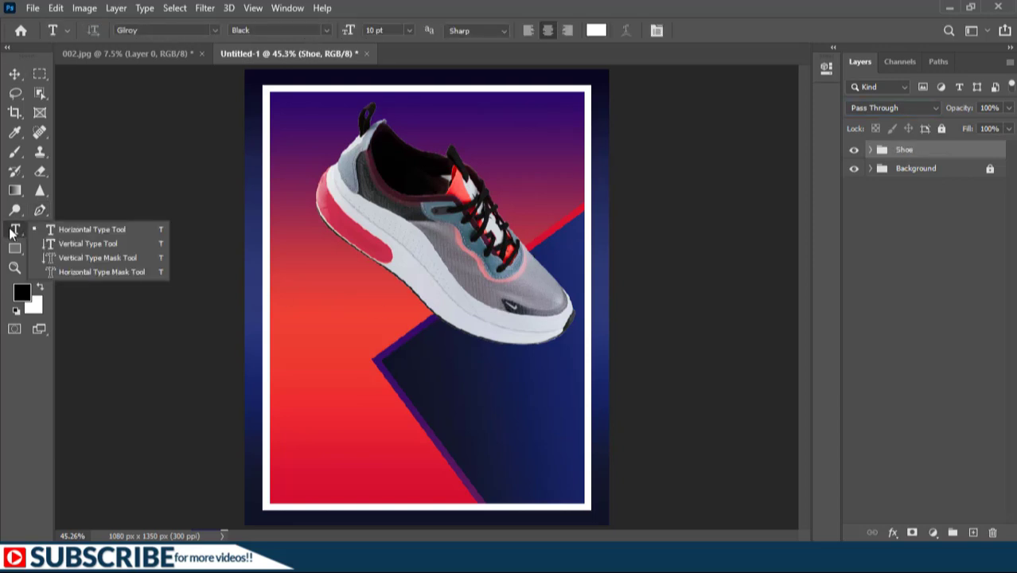
pyautogui.click(75, 245)
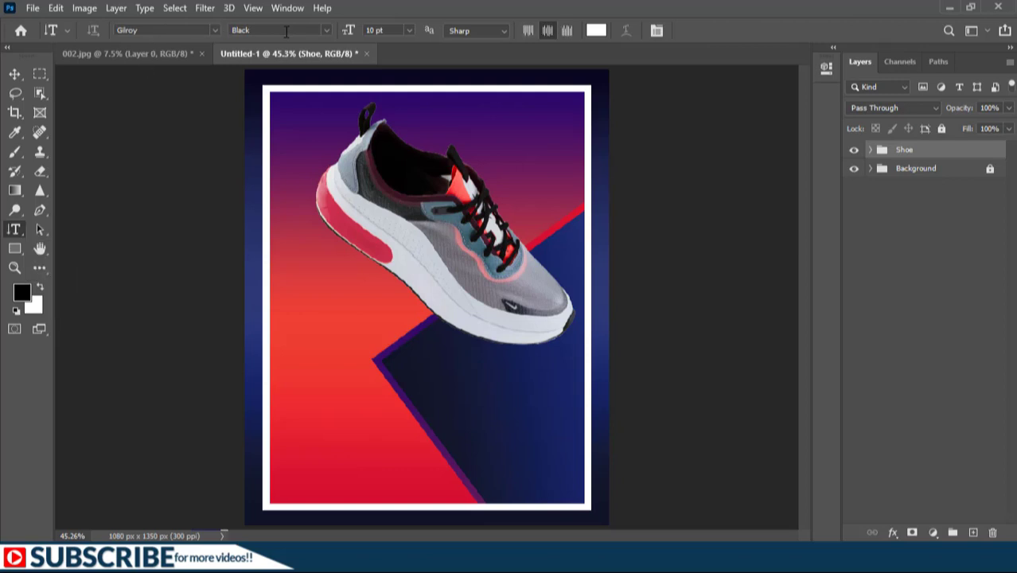
pyautogui.click(294, 103)
pyautogui.write('NIKE')
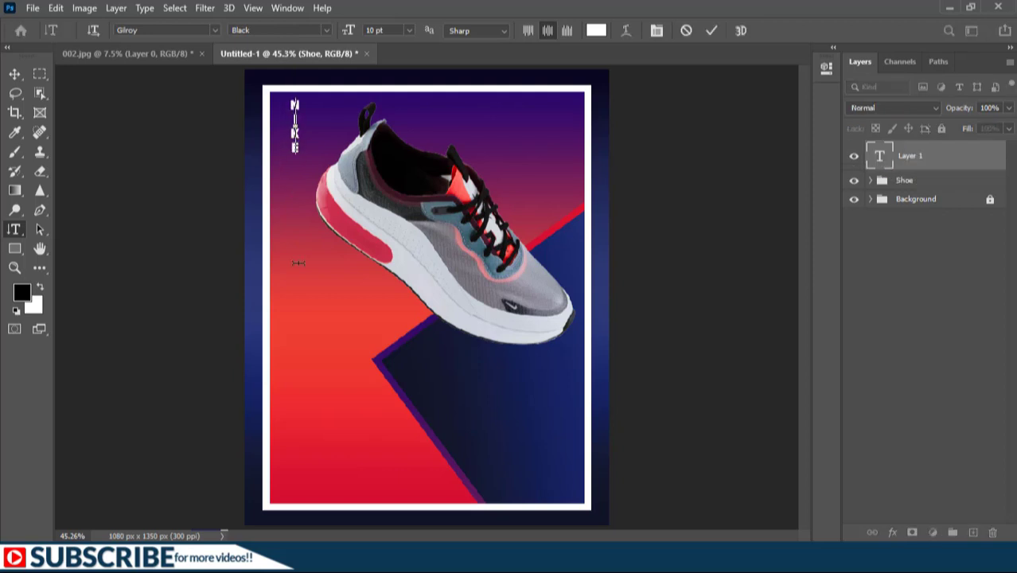
pyautogui.hotkey('ctrl', 'Return')
pyautogui.hotkey('ctrl', 't')
pyautogui.moveTo(321, 240); pyautogui.dragTo(382, 490)
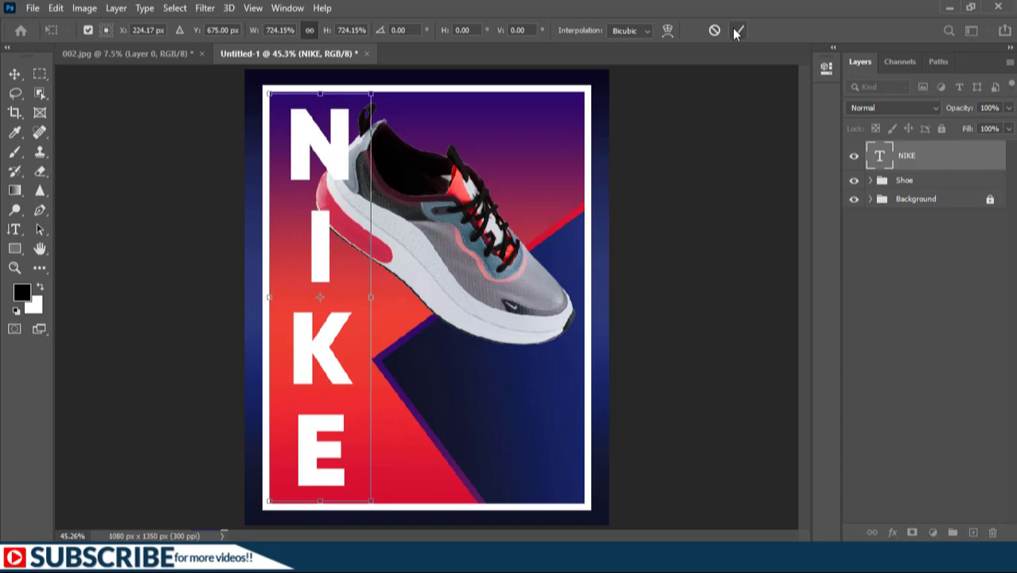
pyautogui.click(738, 30)
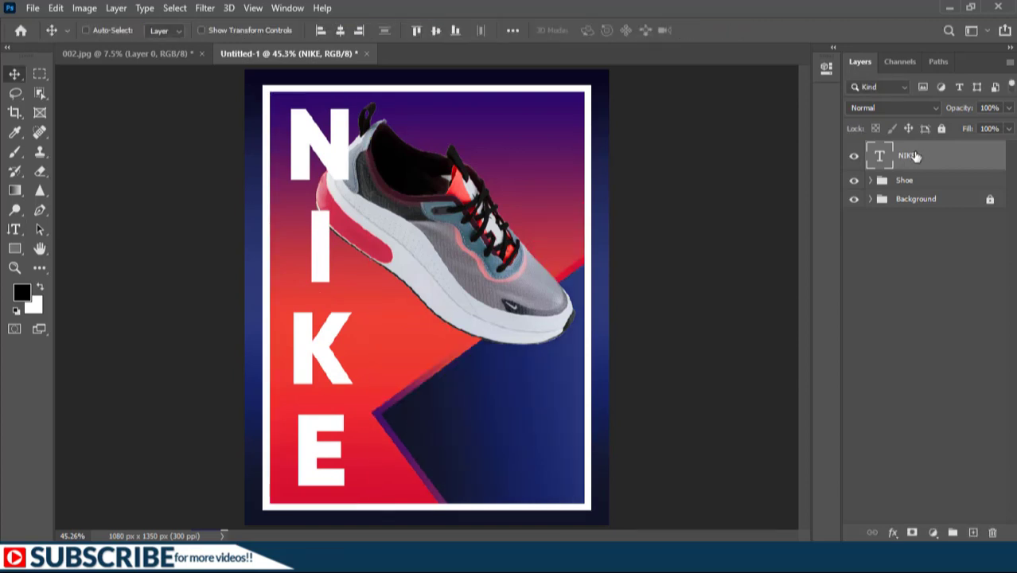
# - Duplicate NIKE, move the copy below the Shoe group, and add a layer mask to the original
pyautogui.hotkey('ctrl', 'j')
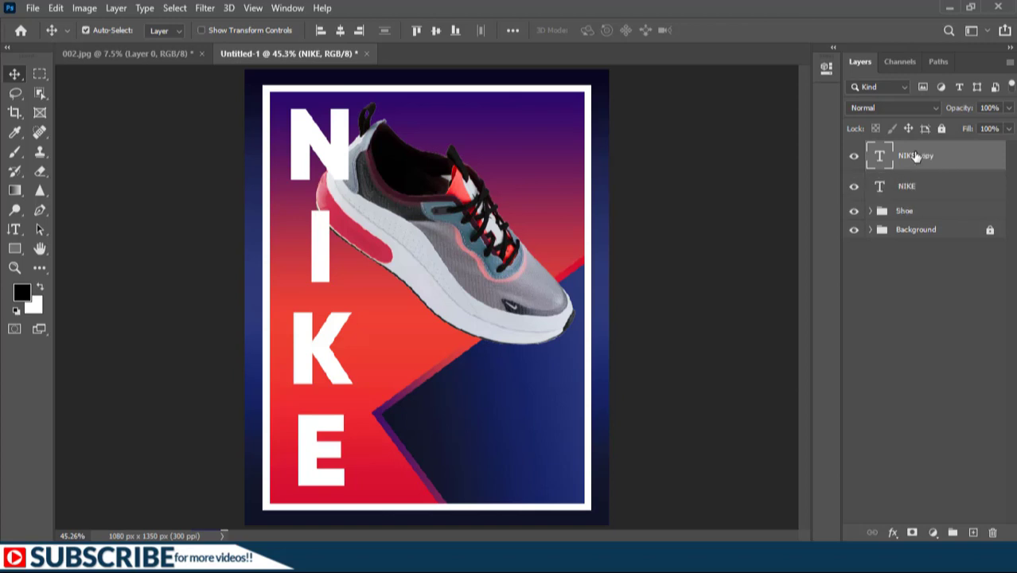
pyautogui.moveTo(916, 157); pyautogui.dragTo(918, 218)
pyautogui.click(911, 157)
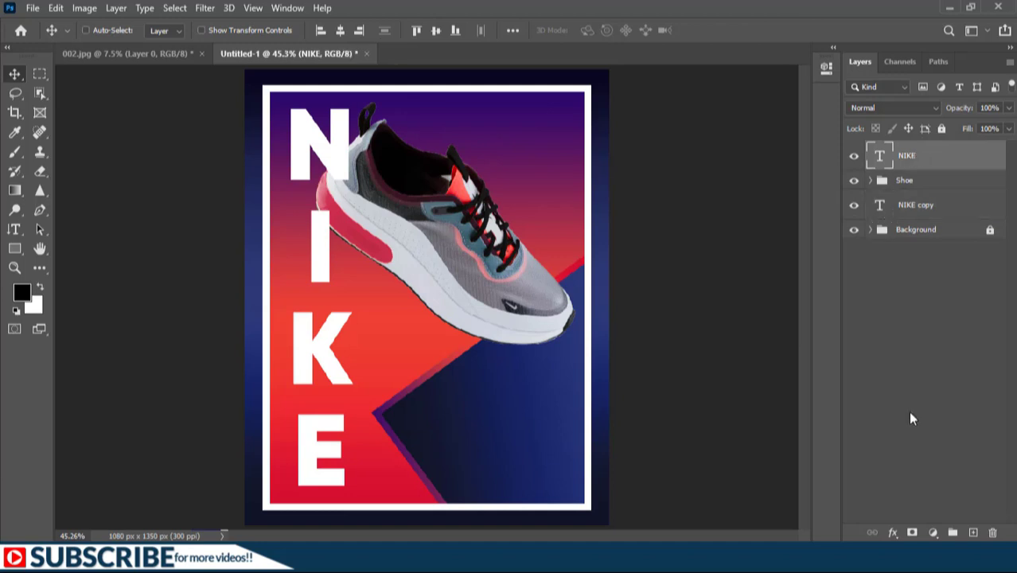
pyautogui.click(913, 533)
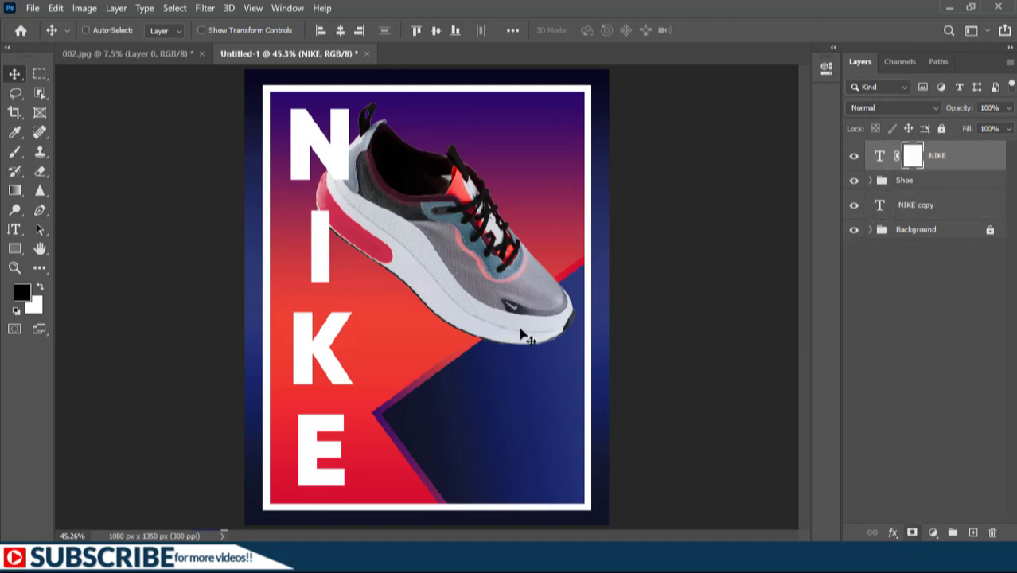
# - Mask out the N behind the heel using a 243 px hard round brush
pyautogui.press('b')
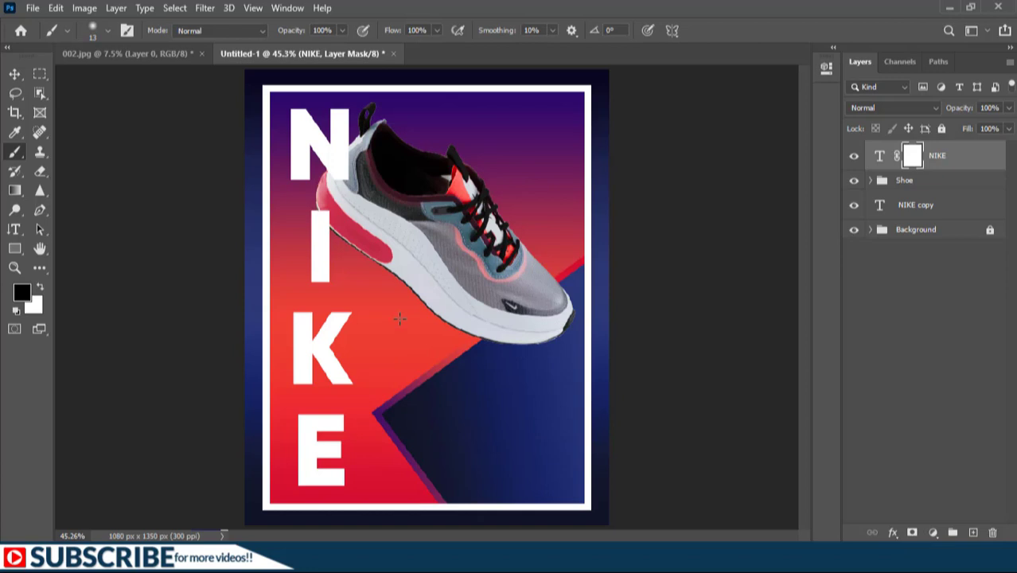
pyautogui.moveTo(400, 318); pyautogui.dragTo(438, 311)
pyautogui.moveTo(386, 162); pyautogui.dragTo(364, 169)
pyautogui.moveTo(363, 167)
pyautogui.mouseDown()
pyautogui.moveTo(382, 168)
pyautogui.moveTo(357, 174)
pyautogui.moveTo(388, 163)
pyautogui.moveTo(368, 177)
pyautogui.mouseUp()
pyautogui.rightClick(362, 172)
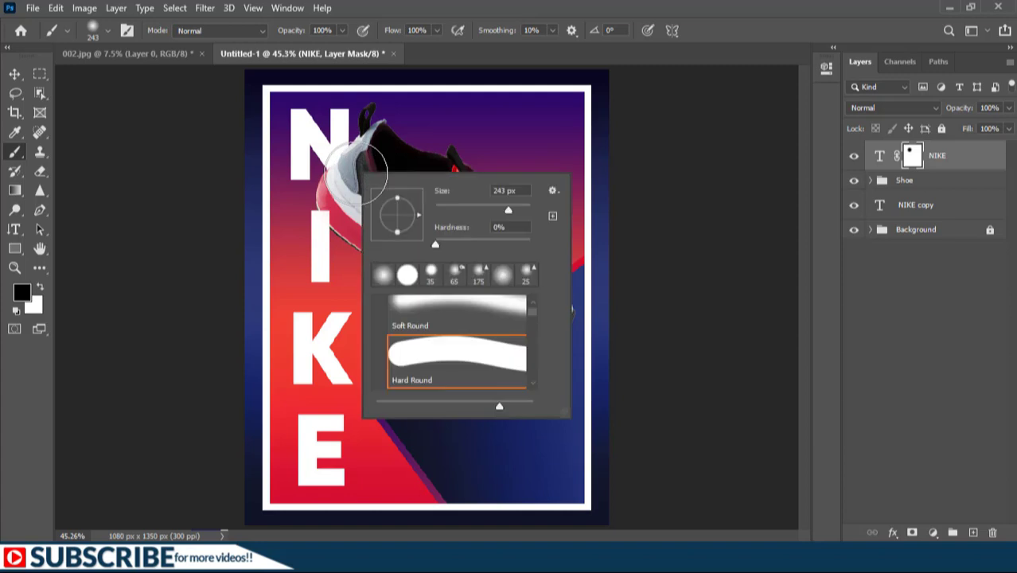
pyautogui.click(437, 351)
pyautogui.press('Return')
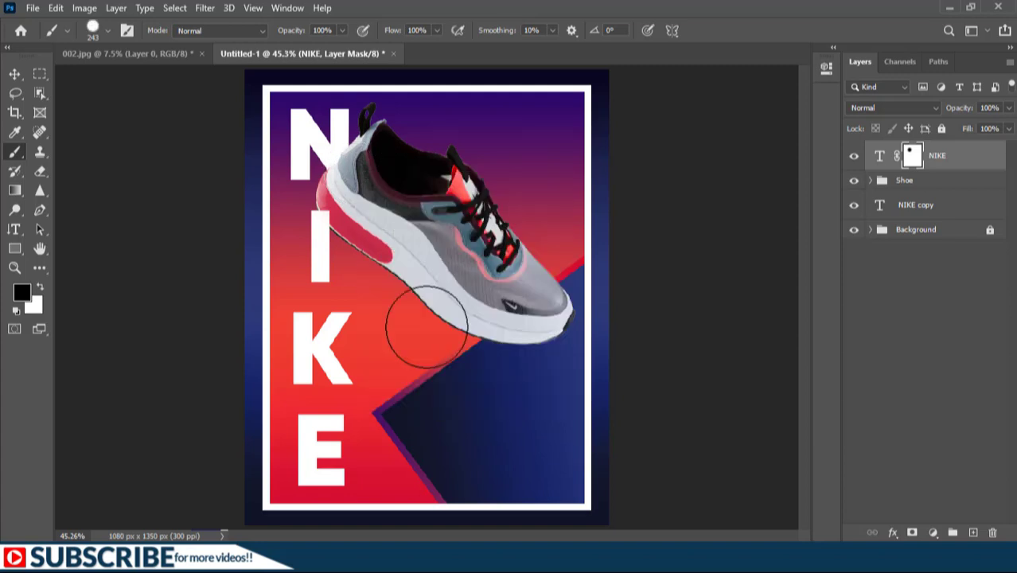
pyautogui.click(15, 249)
# - Draw a 251 × 73 px rounded rectangle at bottom right, filled red #ed3f36 sampled from the background
pyautogui.click(63, 250)
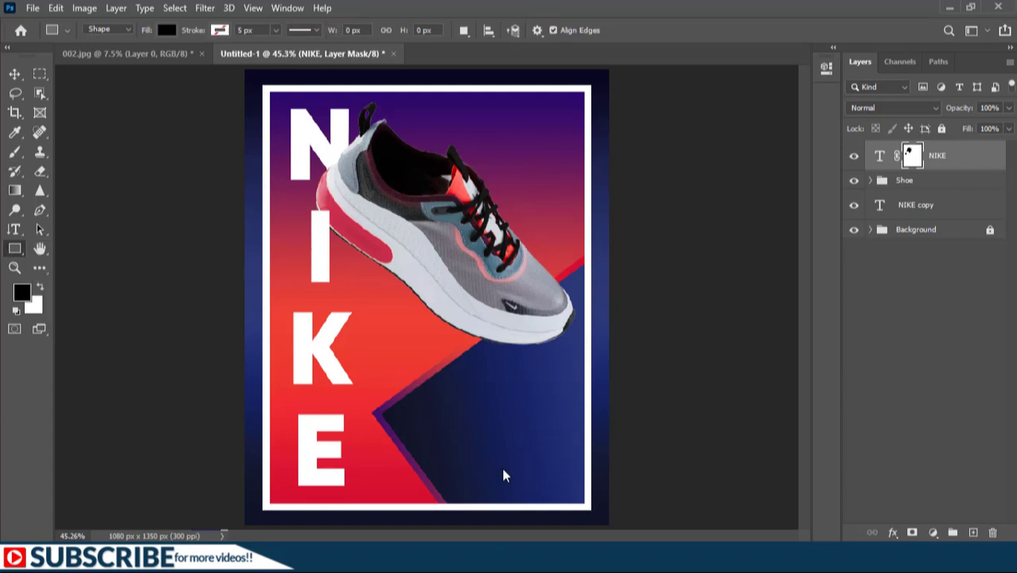
pyautogui.moveTo(493, 464); pyautogui.dragTo(576, 489)
pyautogui.click(165, 30)
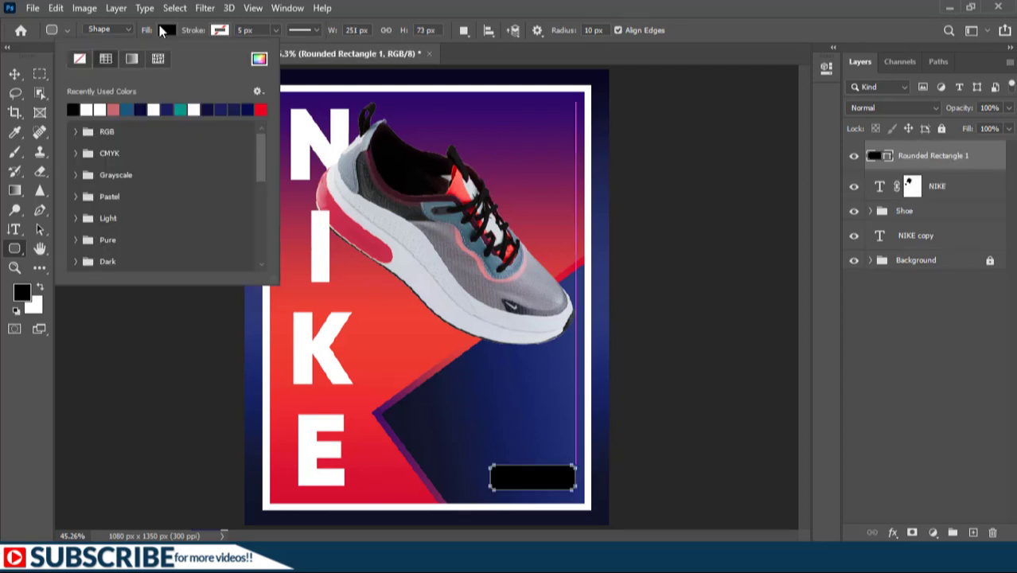
pyautogui.click(260, 59)
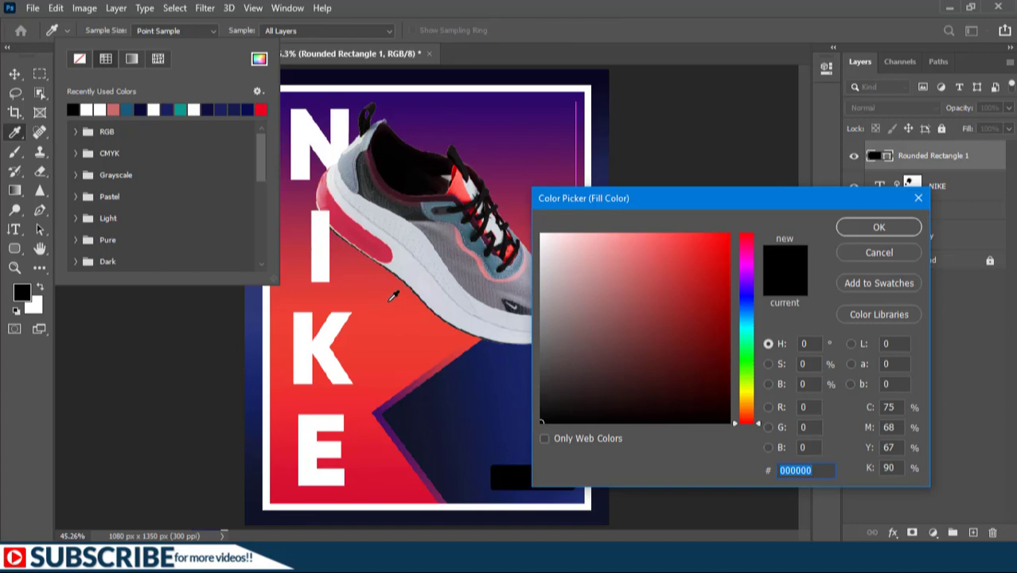
pyautogui.click(393, 306)
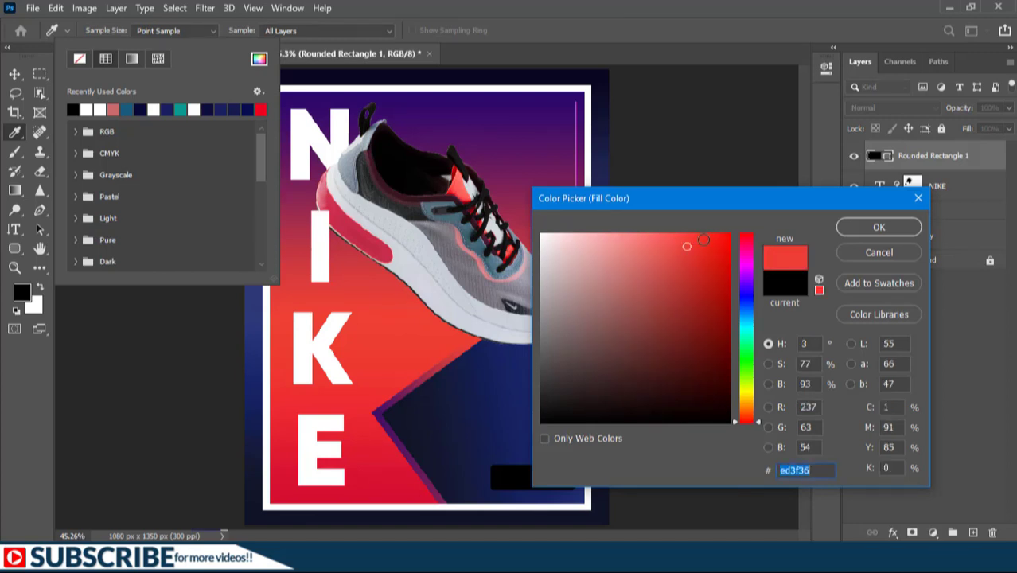
pyautogui.click(877, 228)
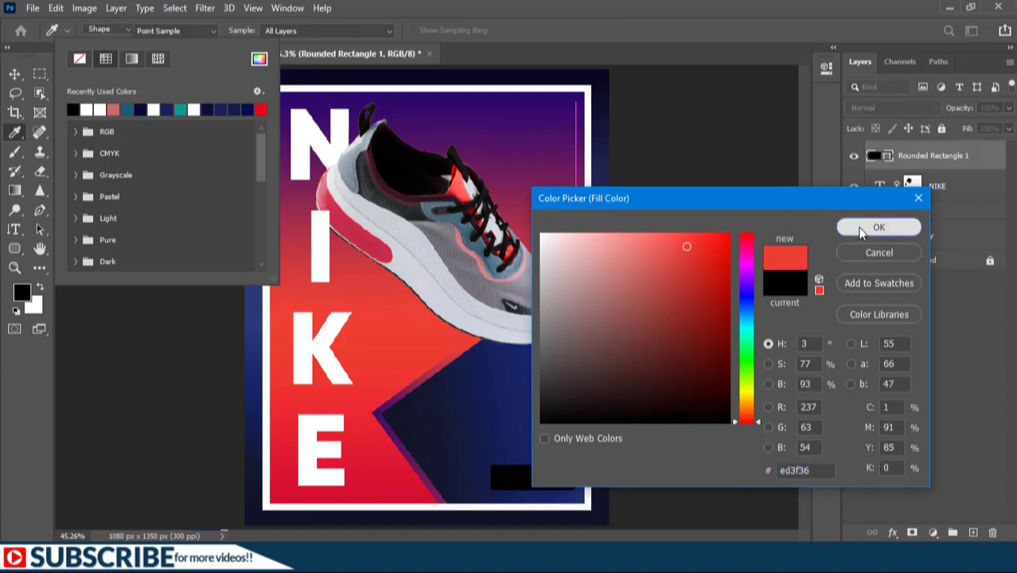
pyautogui.click(15, 230)
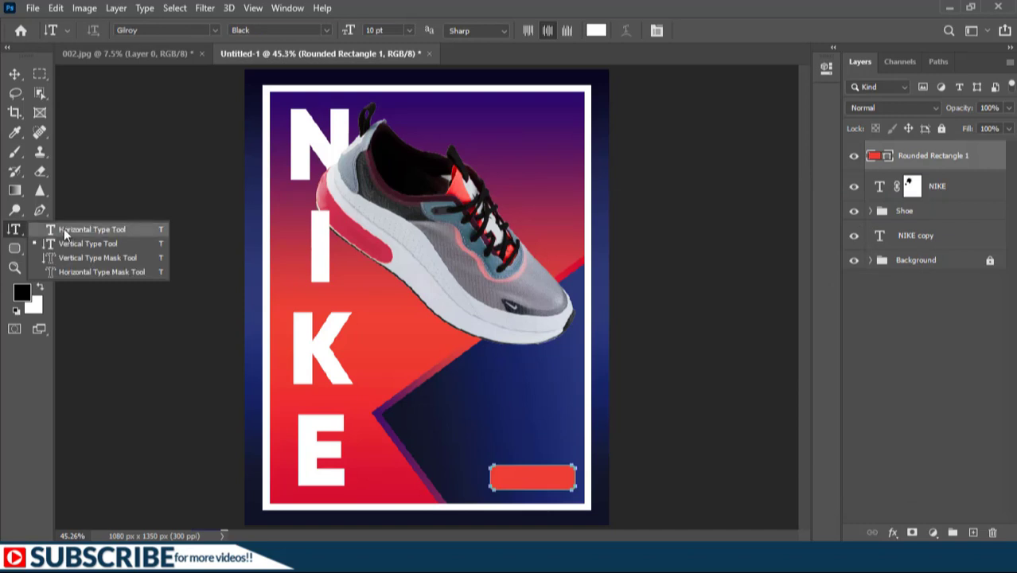
# - Add a horizontal text layer reading SHOP NOW near the button
pyautogui.click(64, 228)
pyautogui.click(442, 421)
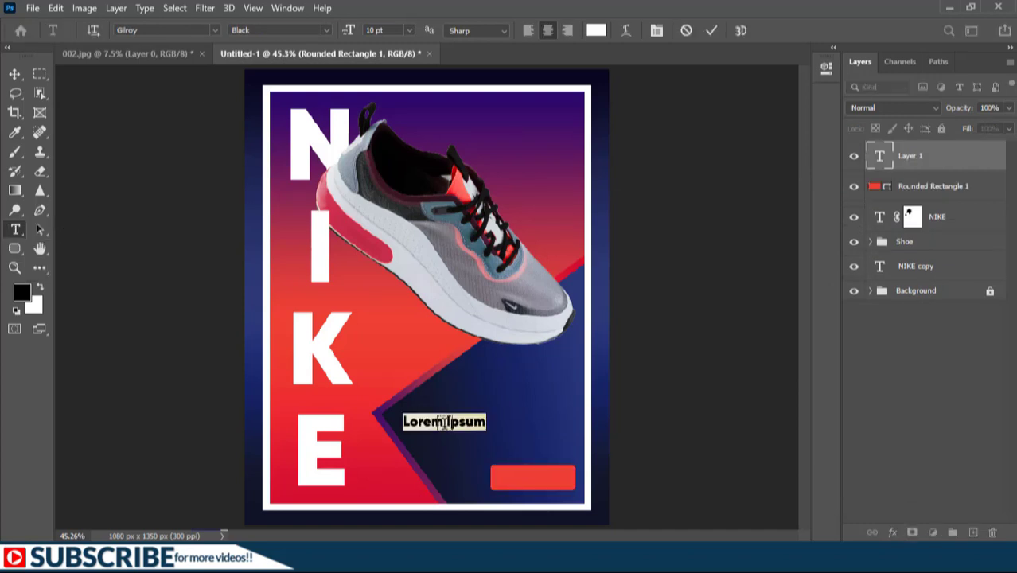
pyautogui.click(448, 422)
pyautogui.hotkey('ctrl', 'a')
pyautogui.write('SHOP NOW')
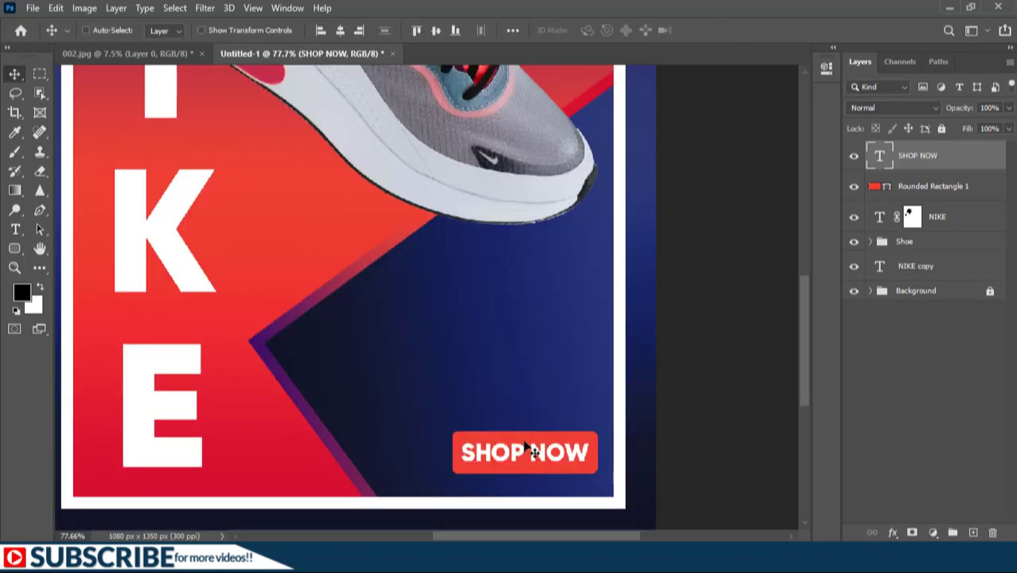
# - Vertically centre SHOP NOW on the rounded rectangle, aligning to the selection
pyautogui.keyDown('ctrl'); pyautogui.click(922, 186); pyautogui.keyUp('ctrl')
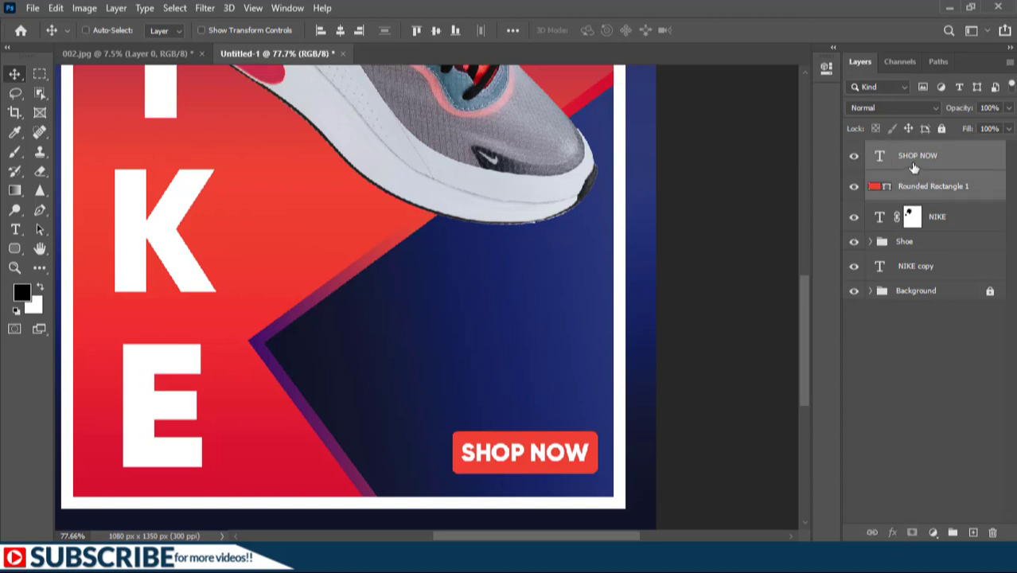
pyautogui.click(512, 31)
pyautogui.click(542, 163)
pyautogui.click(546, 177)
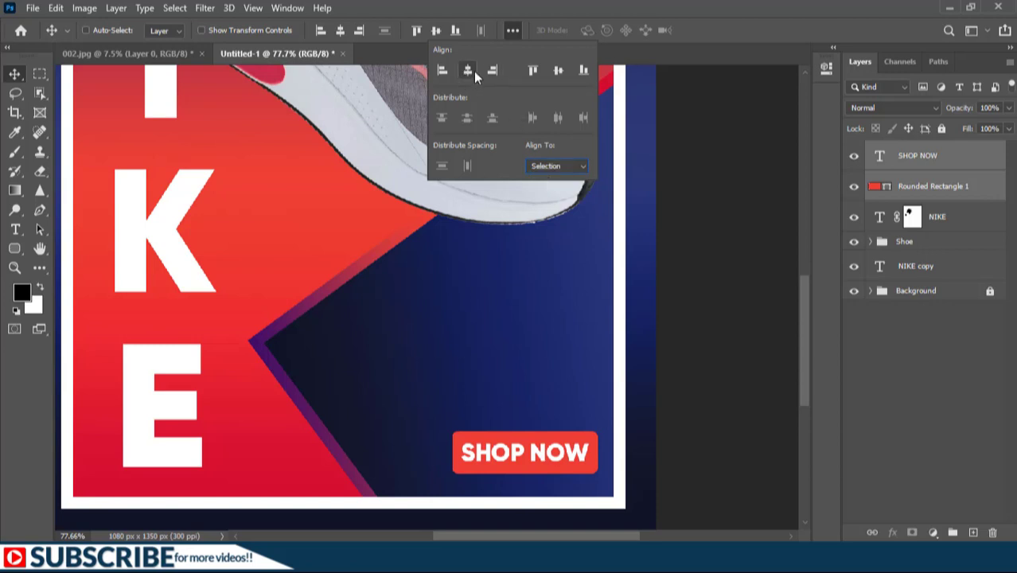
pyautogui.click(561, 71)
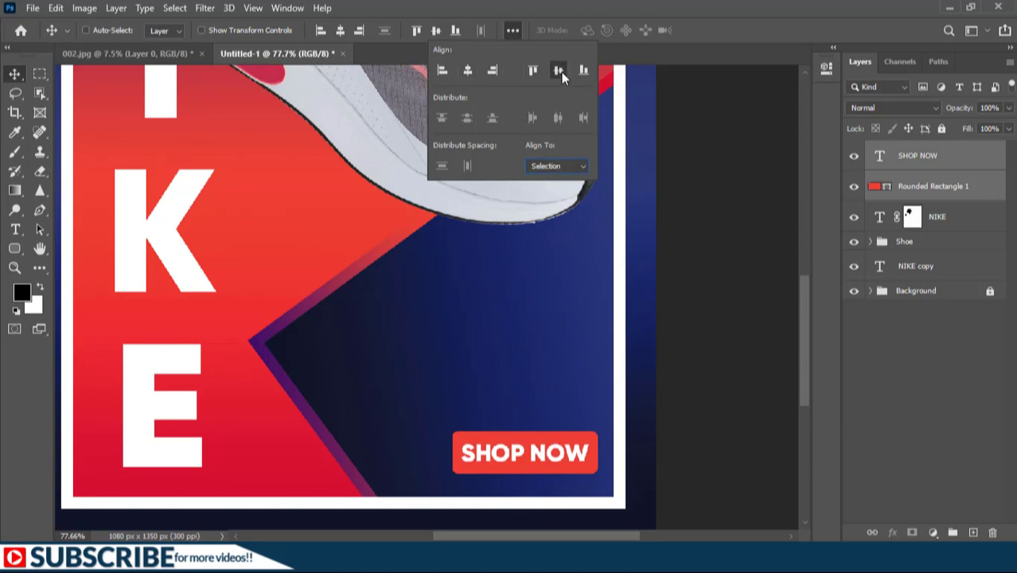
pyautogui.click(814, 92)
# - Group SHOP NOW and the red rounded rectangle into a group named Button
pyautogui.moveTo(912, 167); pyautogui.dragTo(912, 164)
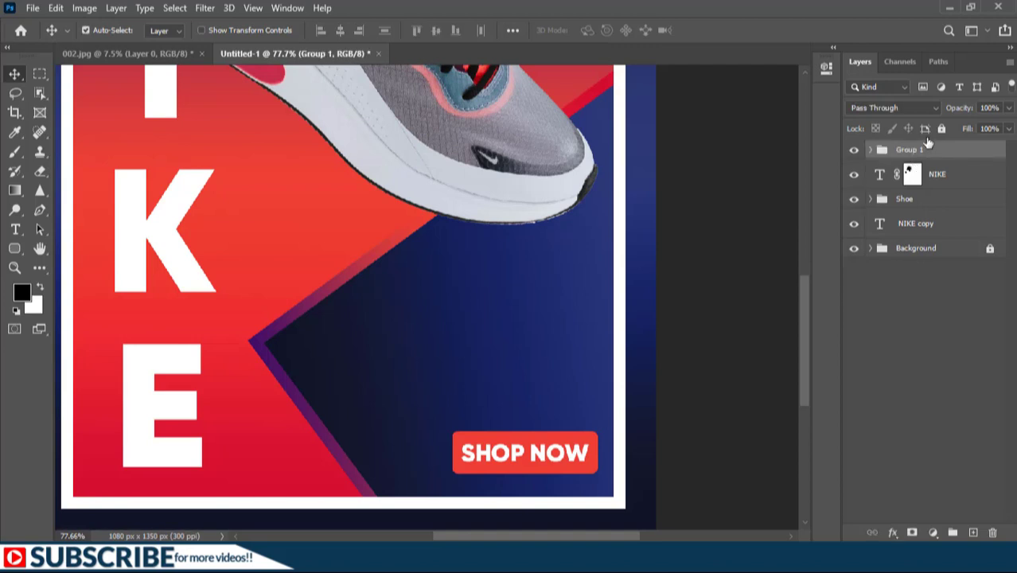
pyautogui.press('ctrl')
pyautogui.doubleClick(910, 149)
pyautogui.write('Butto')
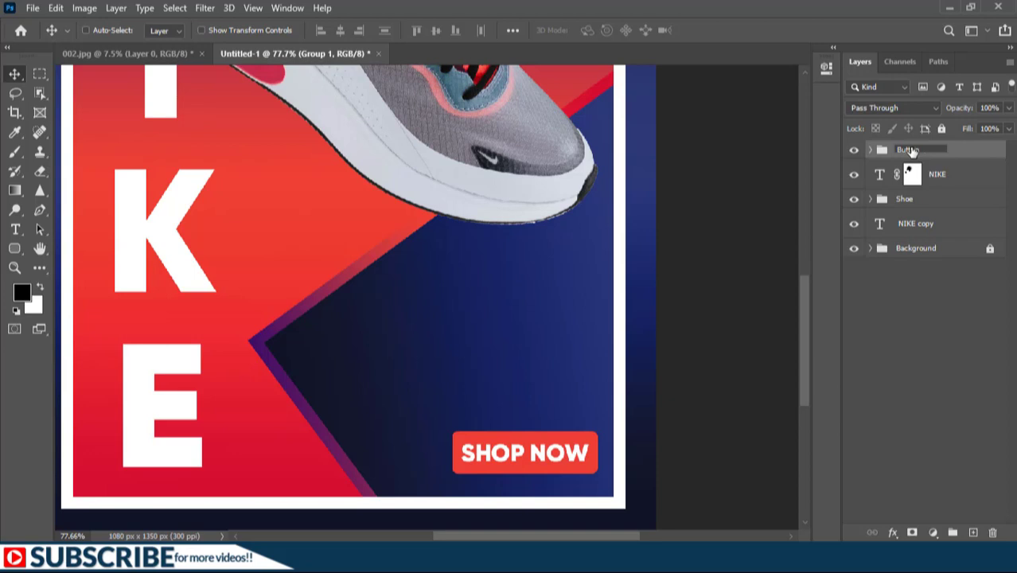
pyautogui.write('n')
pyautogui.press('Return')
pyautogui.hotkey('ctrl', '0')
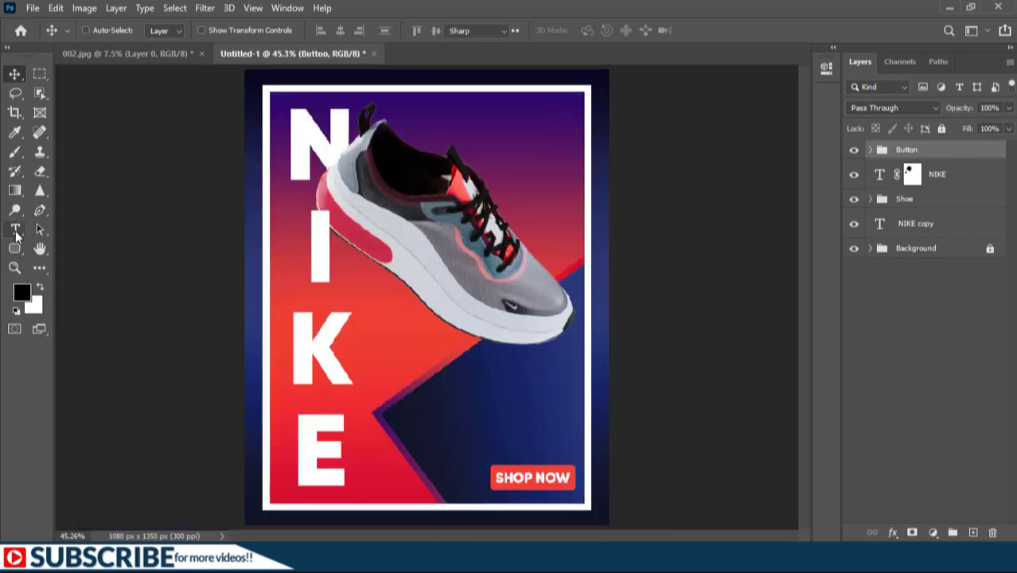
pyautogui.click(15, 230)
pyautogui.click(63, 232)
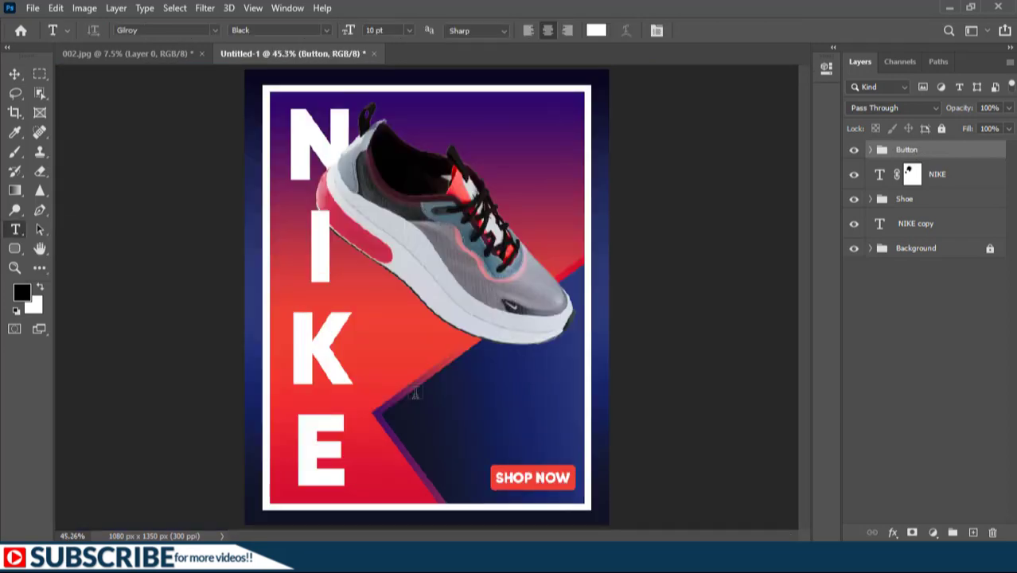